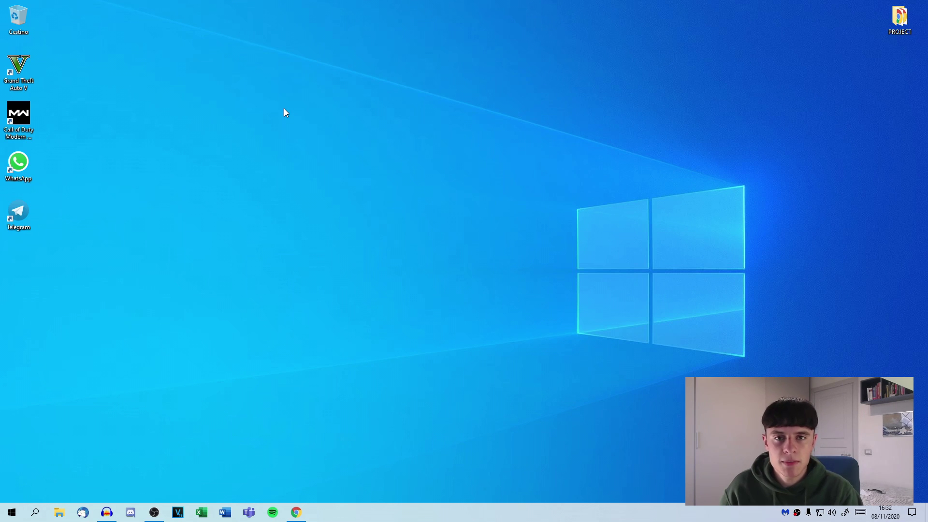
Remove the Grand Theft Auto V, Call of Duty, WhatsApp and Telegram shortcuts from the desktop
left_click_drag(85, 114, 352, 164)
left_click_drag(20, 118, 309, 175)
left_click_drag(263, 124, 396, 207)
key("Delete")
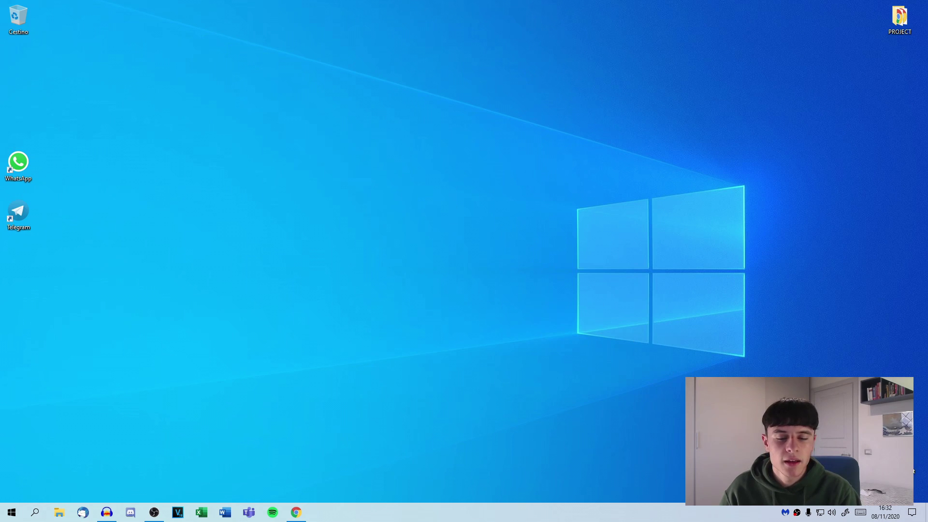
left_click_drag(98, 255, 18, 18)
Empty the recycle bin (Cestino) and confirm the permanent deletion
right_click(18, 20)
left_click(37, 49)
left_click(497, 262)
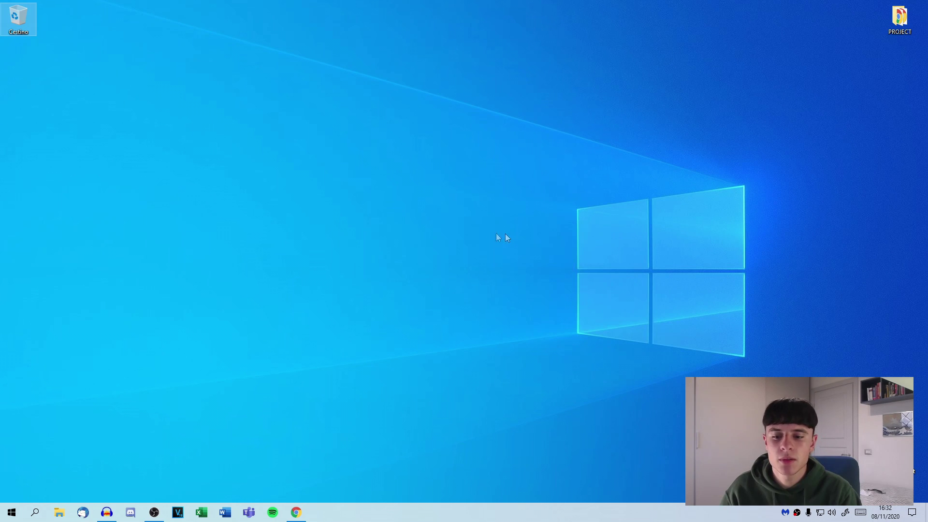
Switch the taskbar search from an icon to the full search box and try opening it
left_click(34, 512)
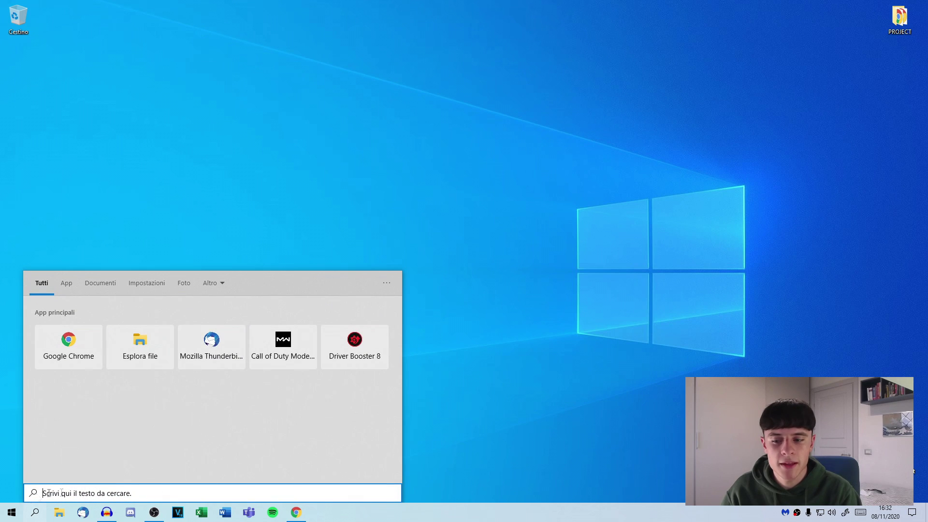
left_click(405, 352)
right_click(335, 513)
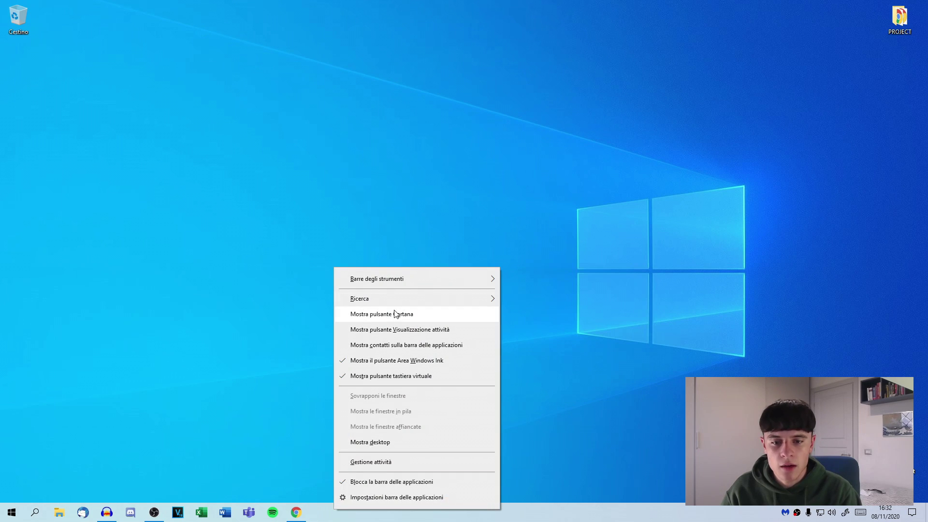
mouse_move(488, 299)
left_click(527, 332)
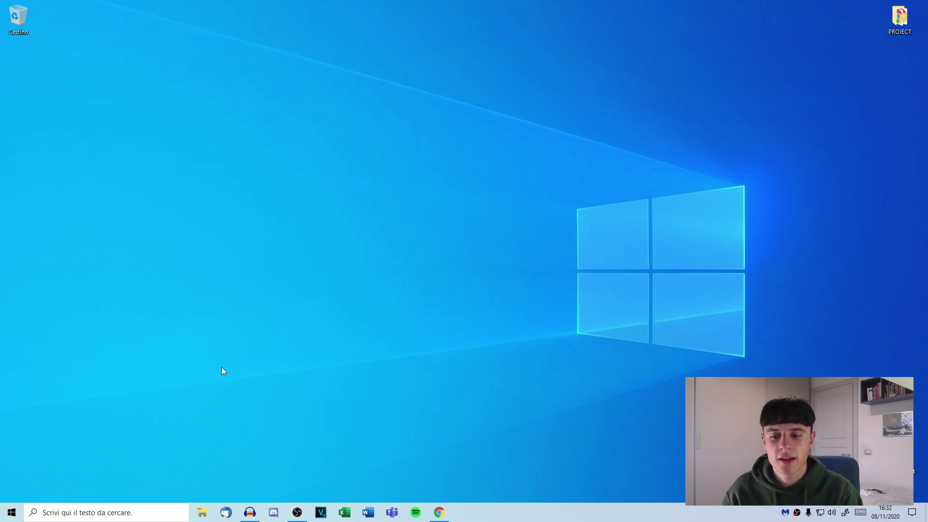
left_click(110, 511)
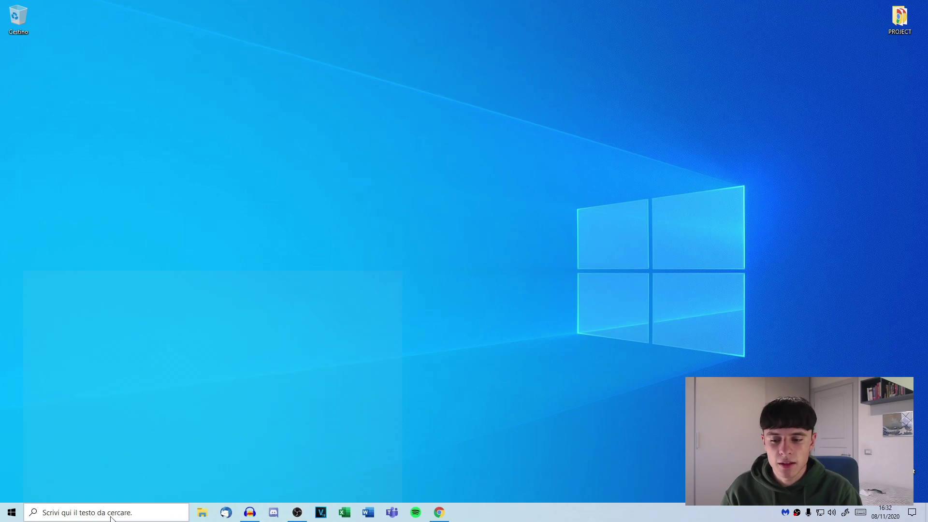
left_click(150, 189)
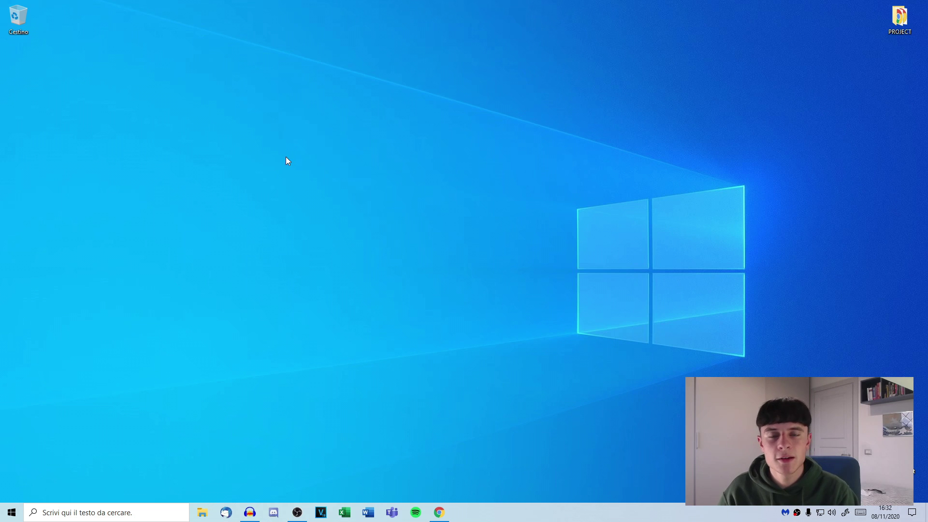
Hide all desktop icons by turning off "Mostra icone del desktop"
right_click(305, 127)
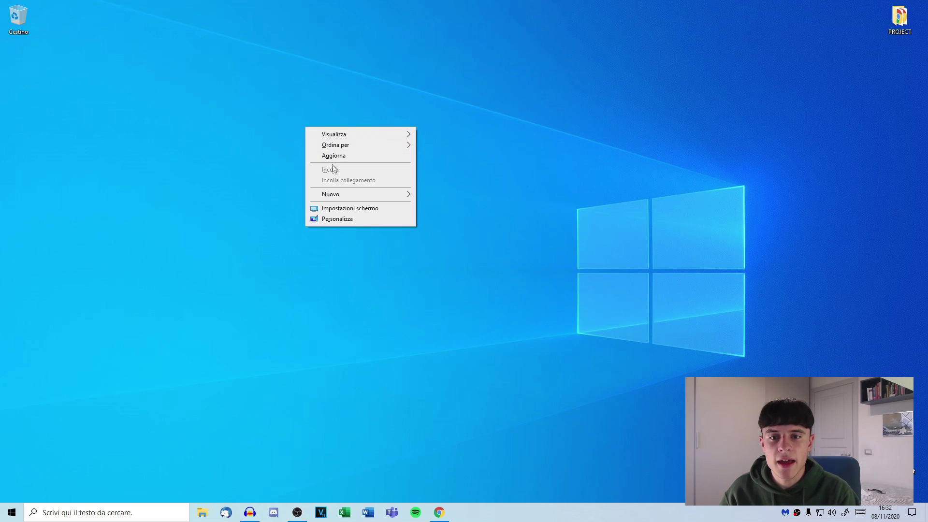
mouse_move(382, 135)
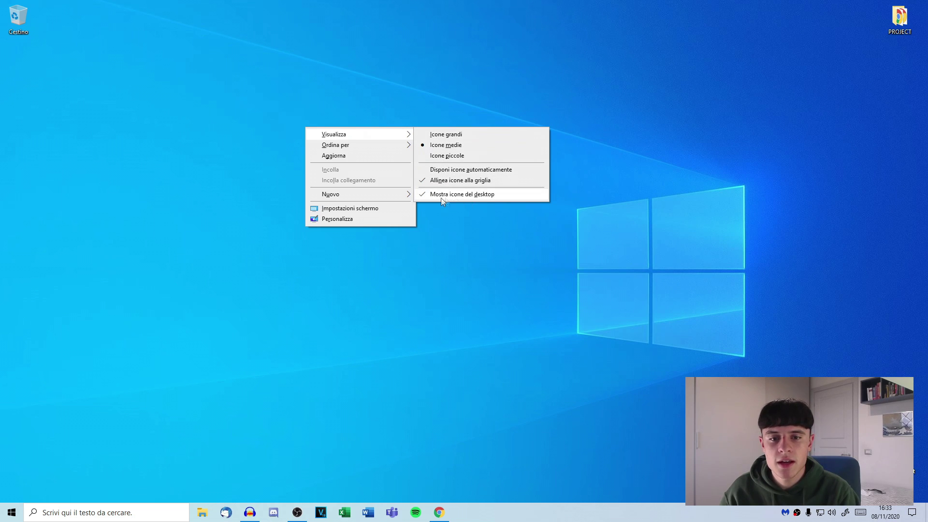
left_click(458, 196)
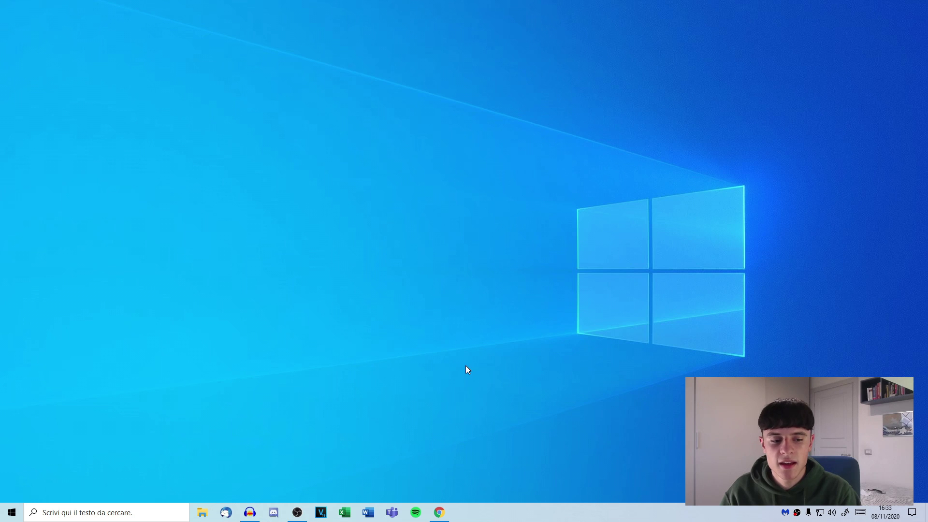
Set the taskbar search to display only the search icon (Mostra icona di ricerca)
right_click(490, 517)
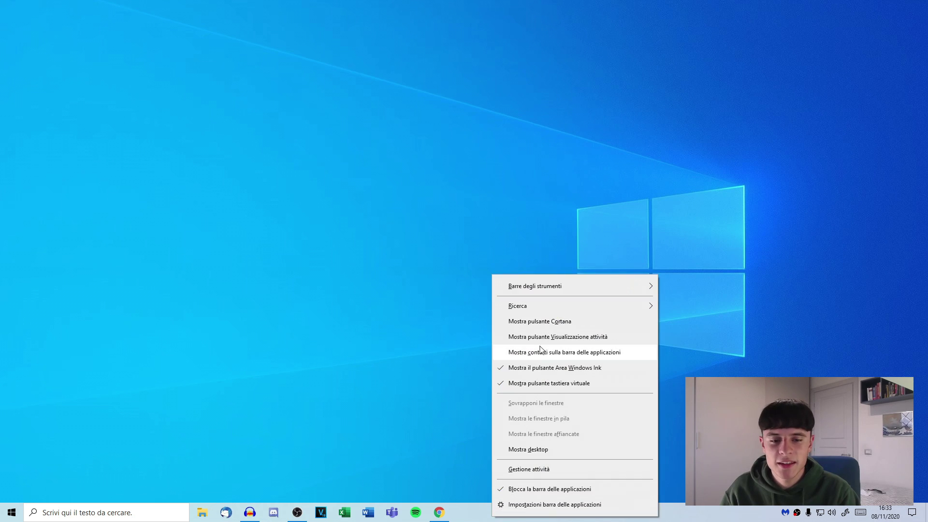
mouse_move(539, 311)
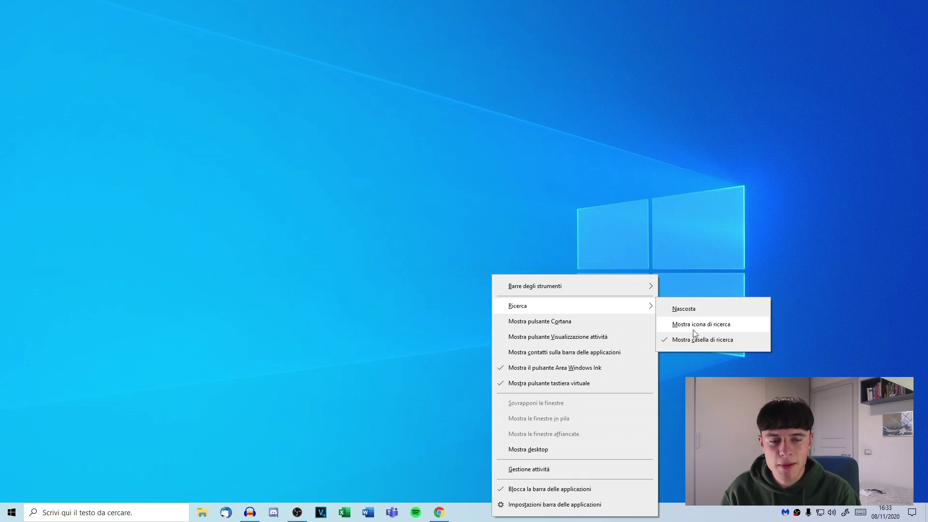
left_click(727, 323)
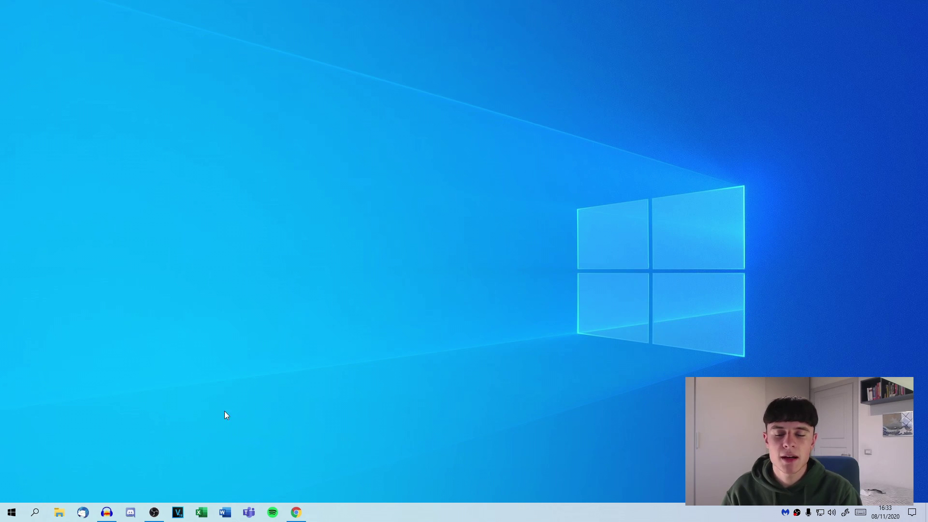
Show the contacts and Task View (Visualizzazione attività) buttons on the taskbar, and hide both again
right_click(477, 513)
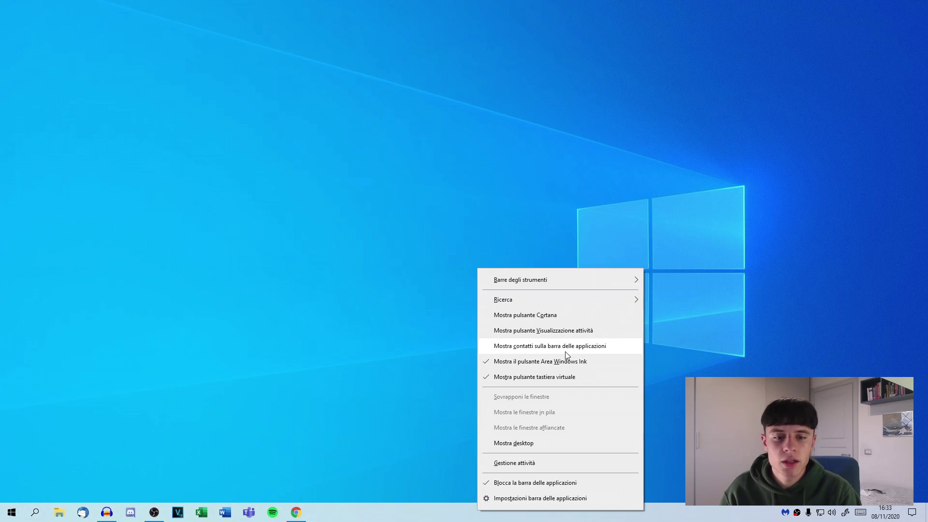
left_click(540, 346)
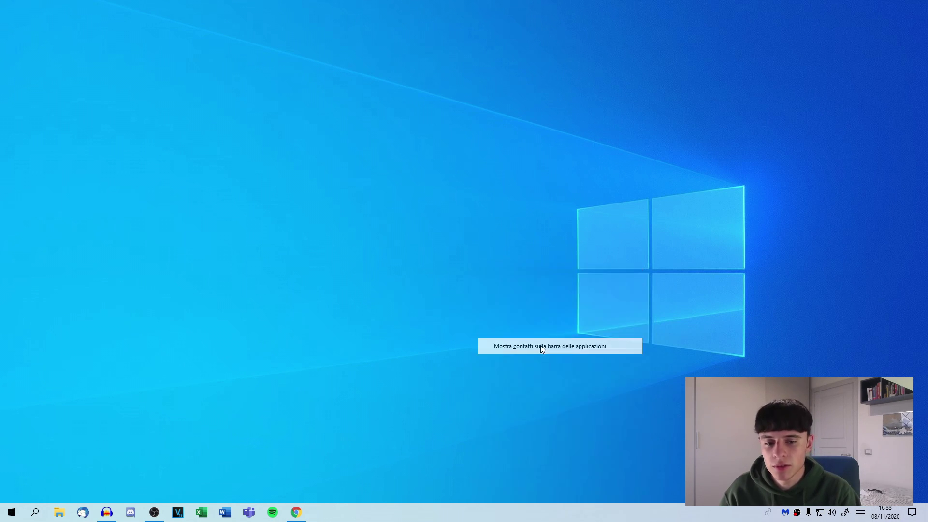
right_click(524, 520)
left_click(568, 338)
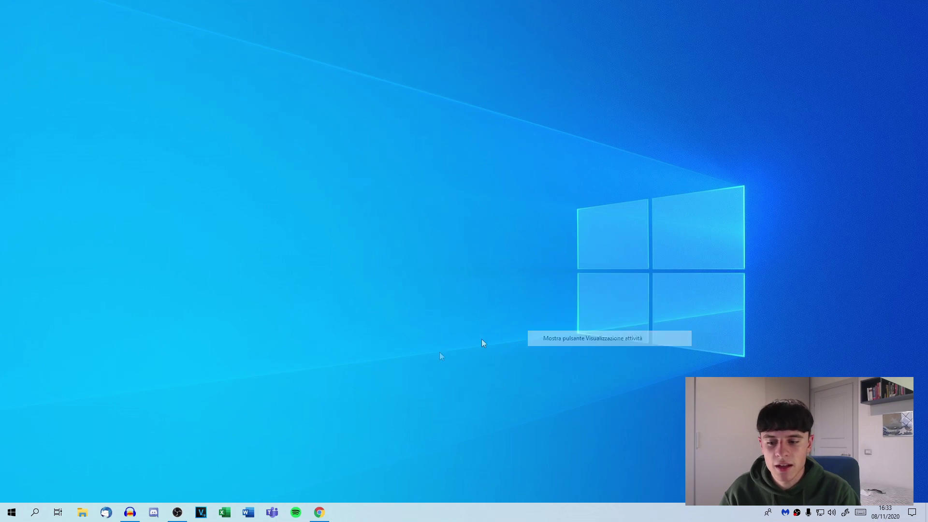
right_click(443, 514)
left_click(488, 338)
left_click(484, 357)
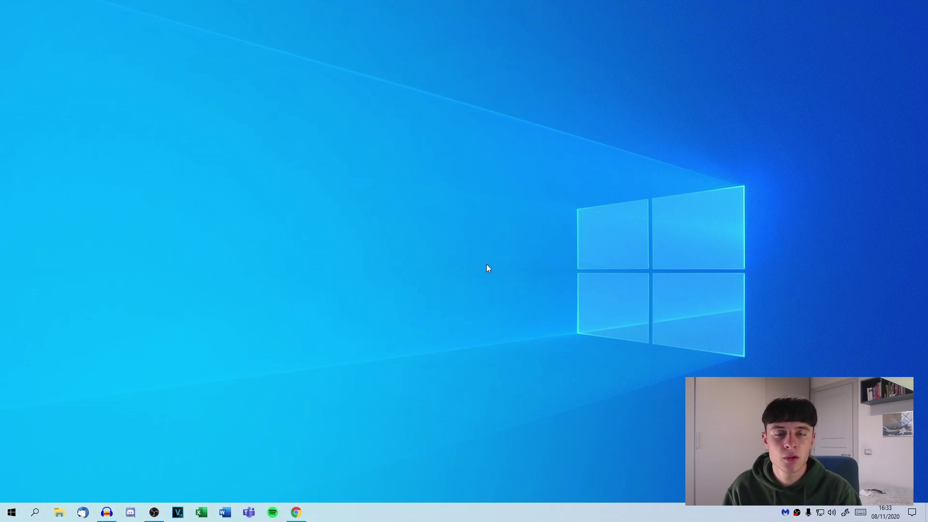
Hide the Windows Ink area and virtual keyboard buttons from the taskbar
right_click(433, 504)
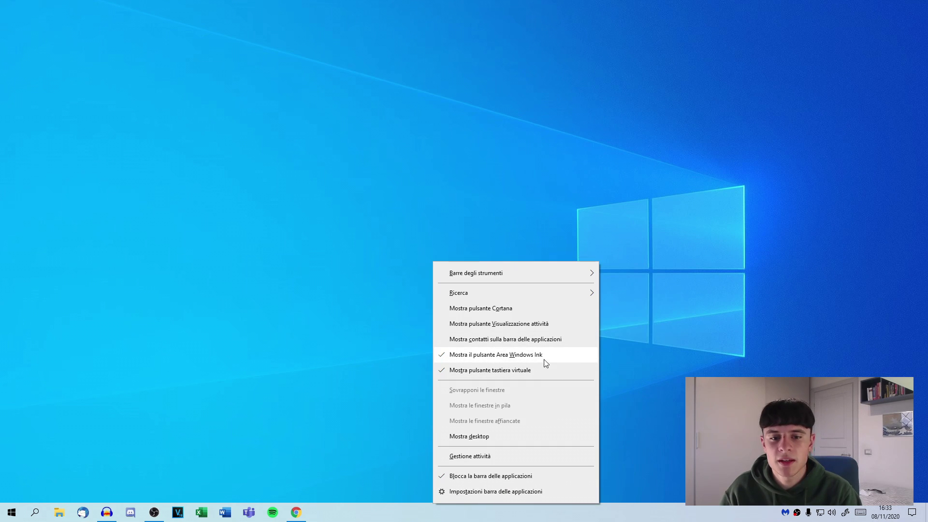
left_click(523, 362)
right_click(527, 520)
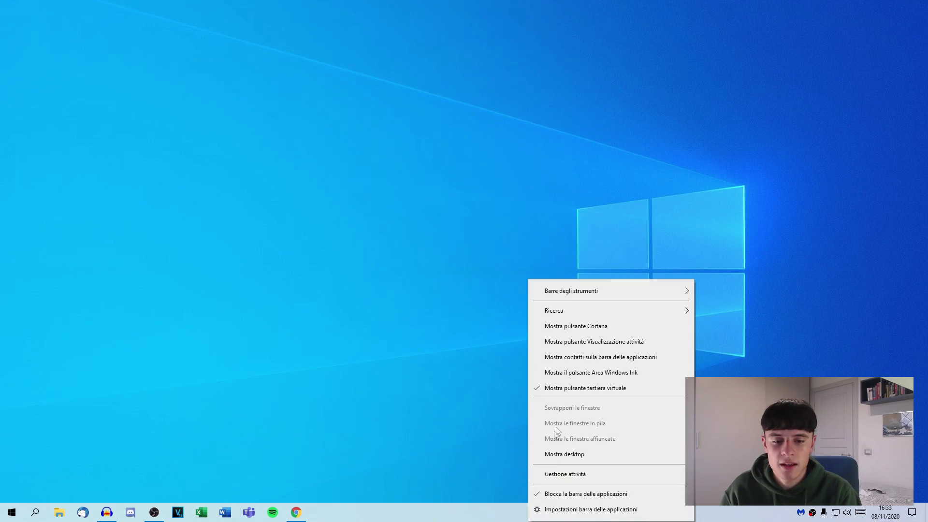
left_click(563, 386)
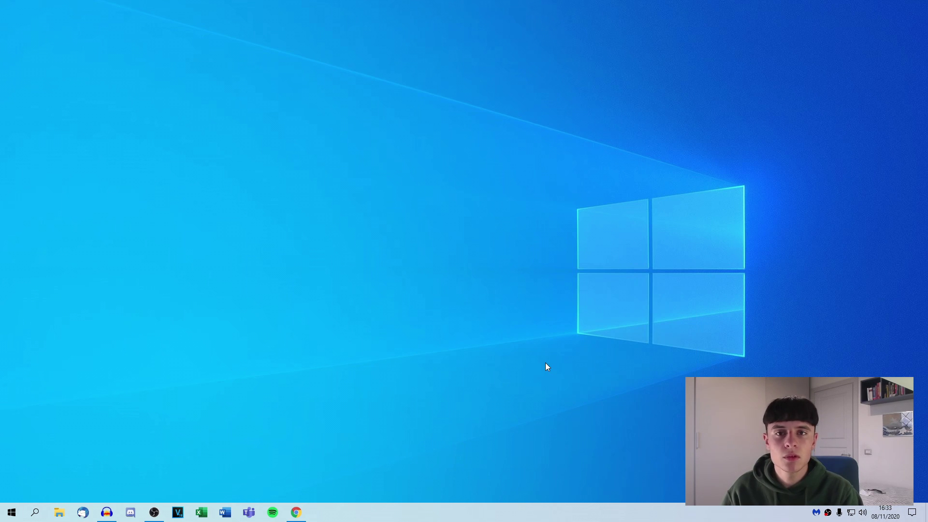
Enable small taskbar buttons (Usa pulsanti piccoli della barra delle applicazioni) in the taskbar settings
right_click(486, 517)
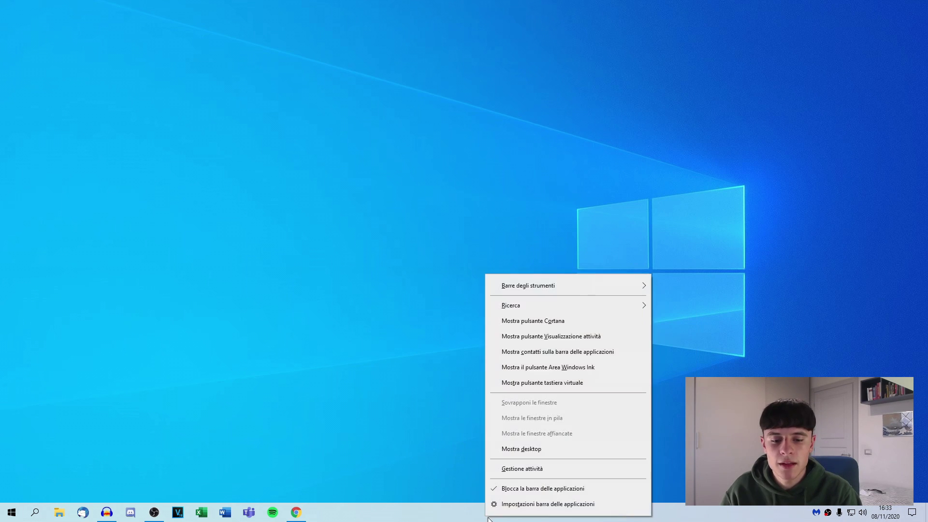
left_click(543, 505)
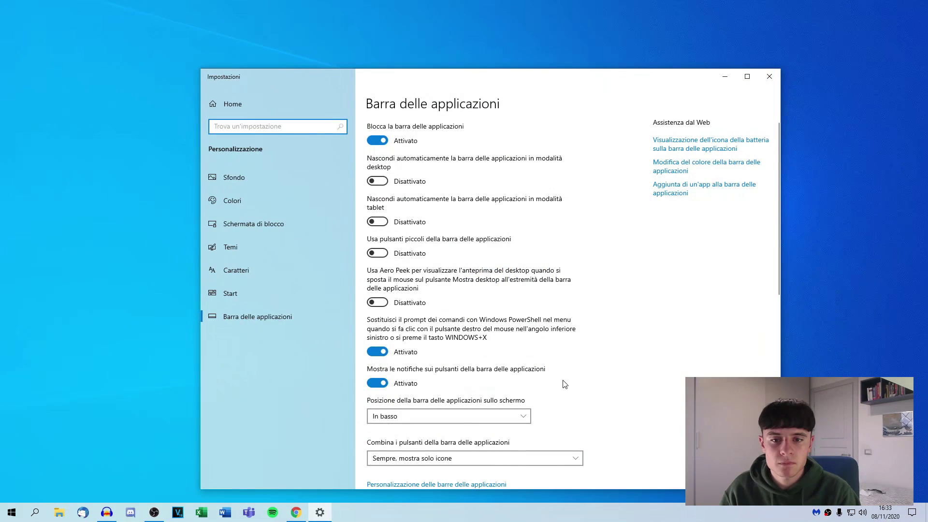
left_click_drag(505, 81, 484, 53)
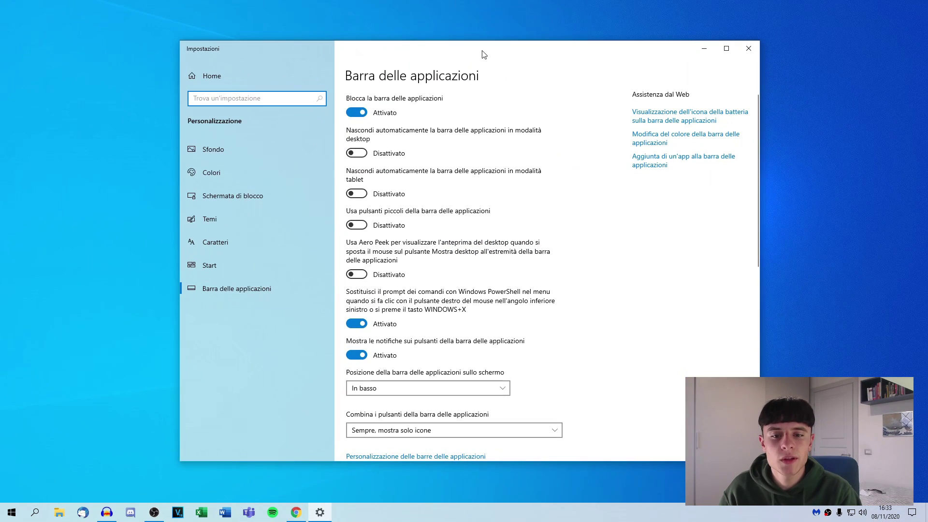
left_click(358, 225)
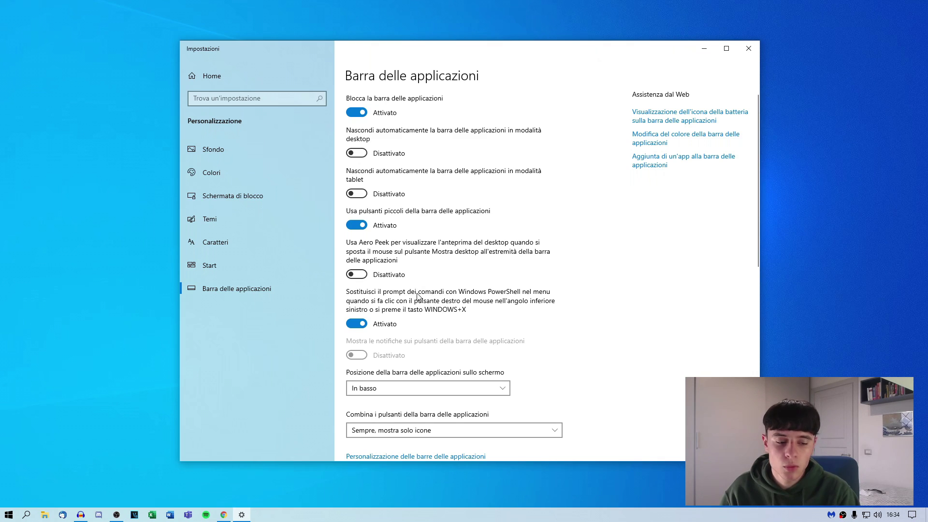
scroll(508, 263, "down", 2)
scroll(505, 317, "up", 2)
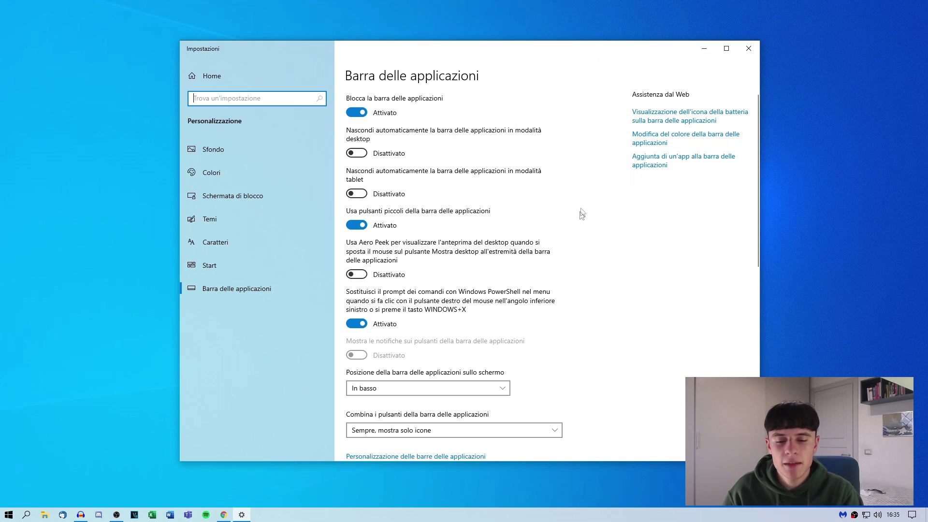
Turn off always showing all notification area icons, and check the hidden icons overflow on the taskbar
scroll(579, 217, "down", 3)
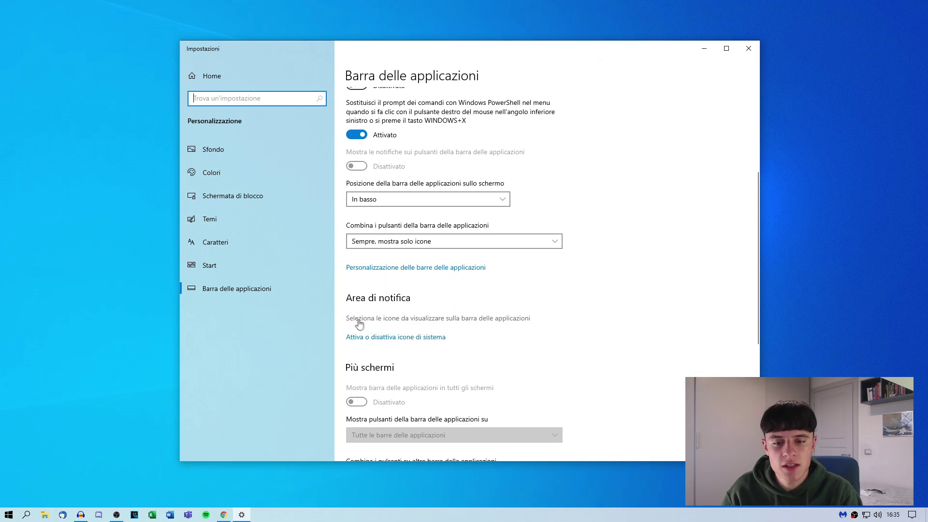
left_click(427, 319)
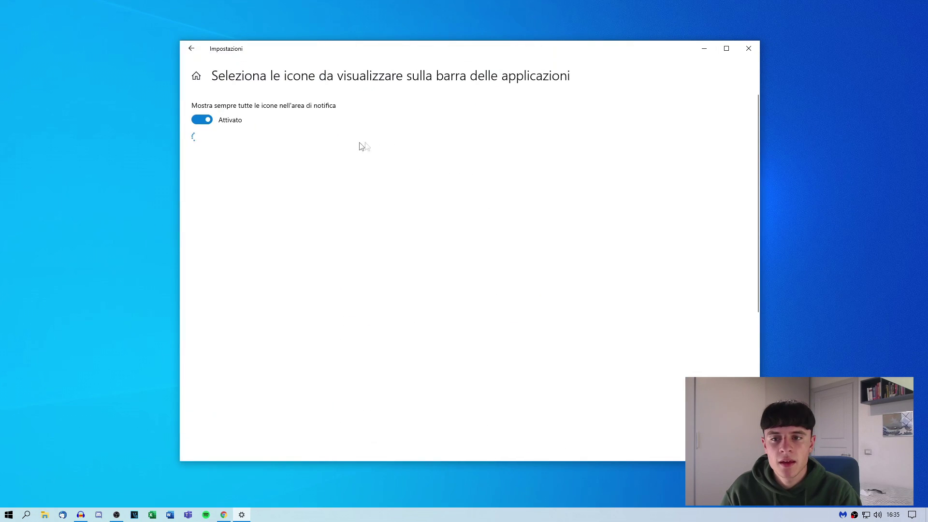
left_click(203, 120)
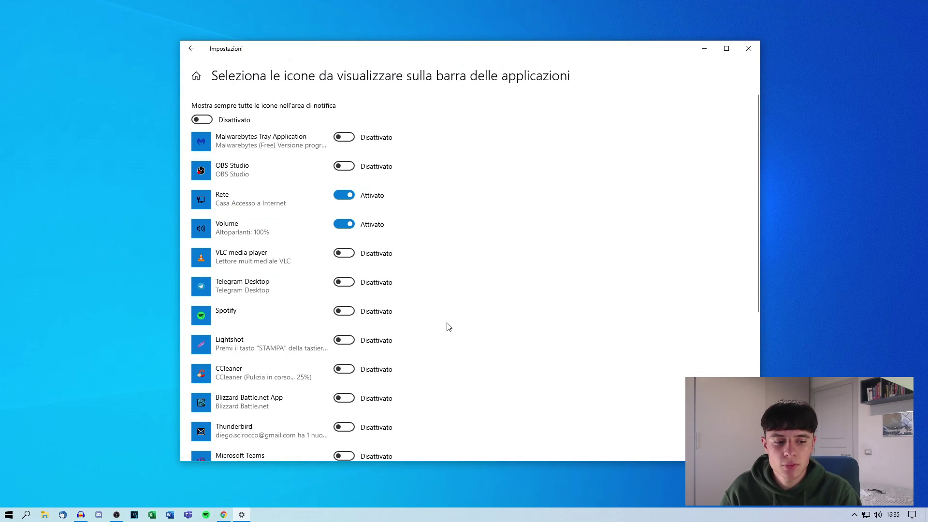
left_click(852, 517)
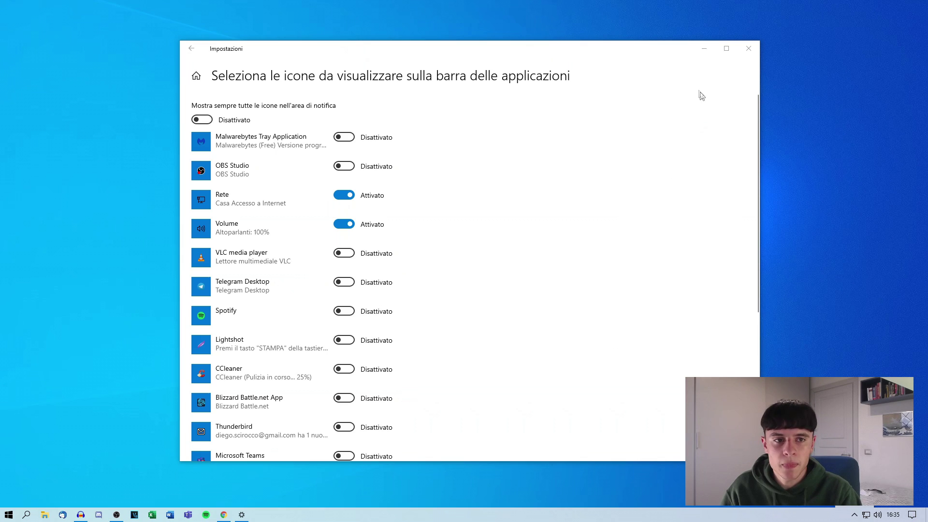
left_click(594, 221)
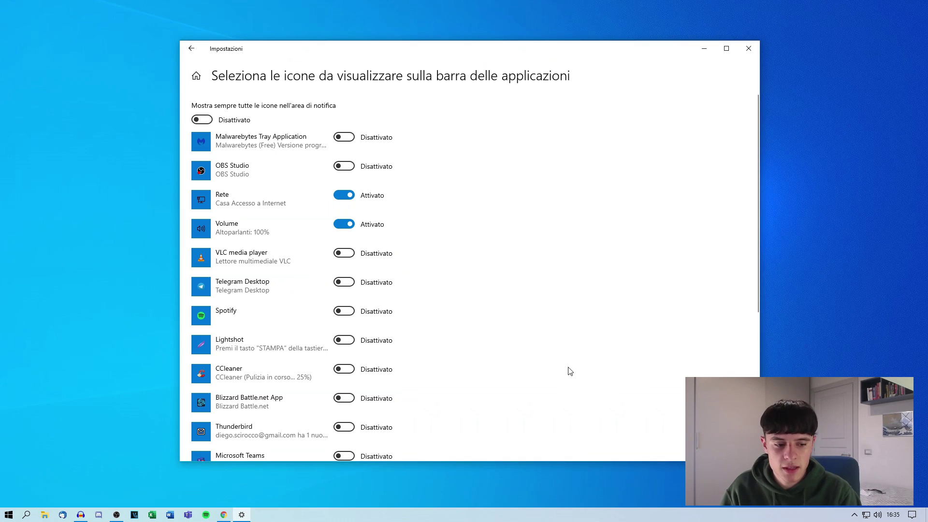
left_click(858, 516)
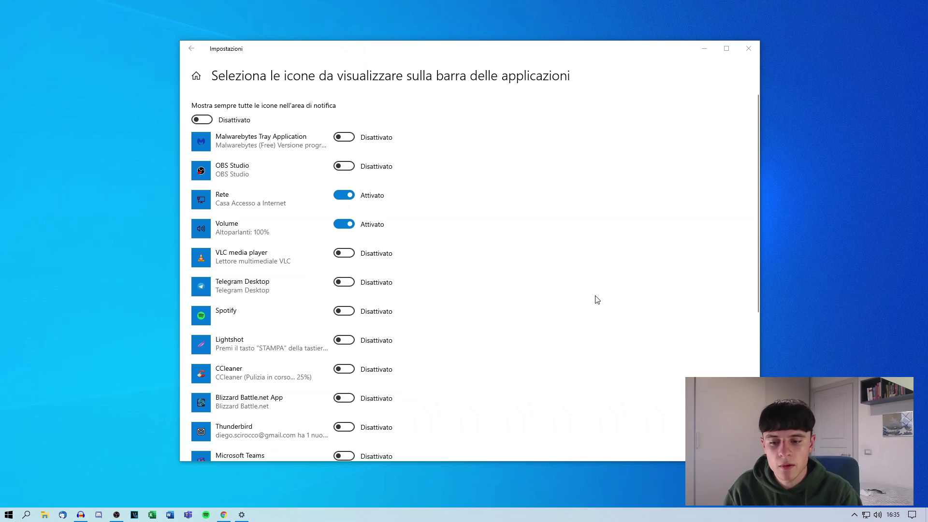
left_click(191, 48)
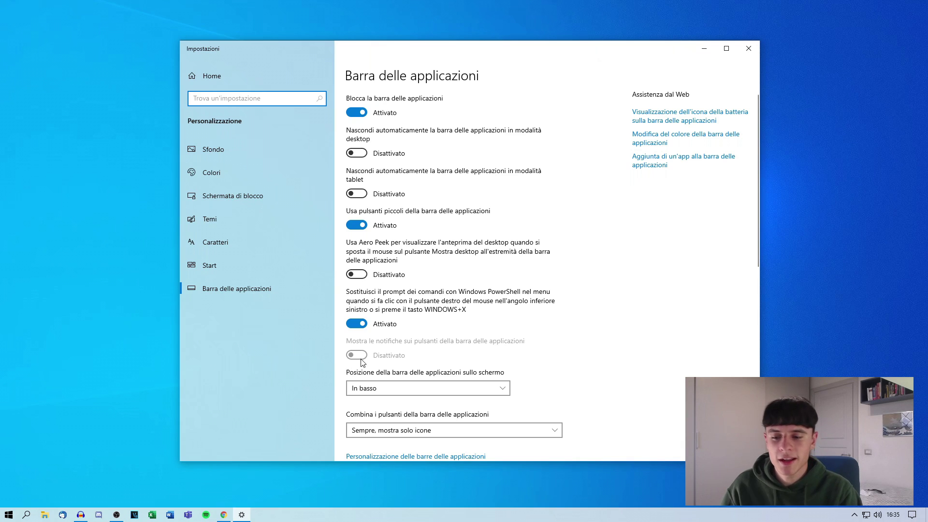
Set the Windows color mode to Scuro in the Colori personalization settings
left_click(258, 178)
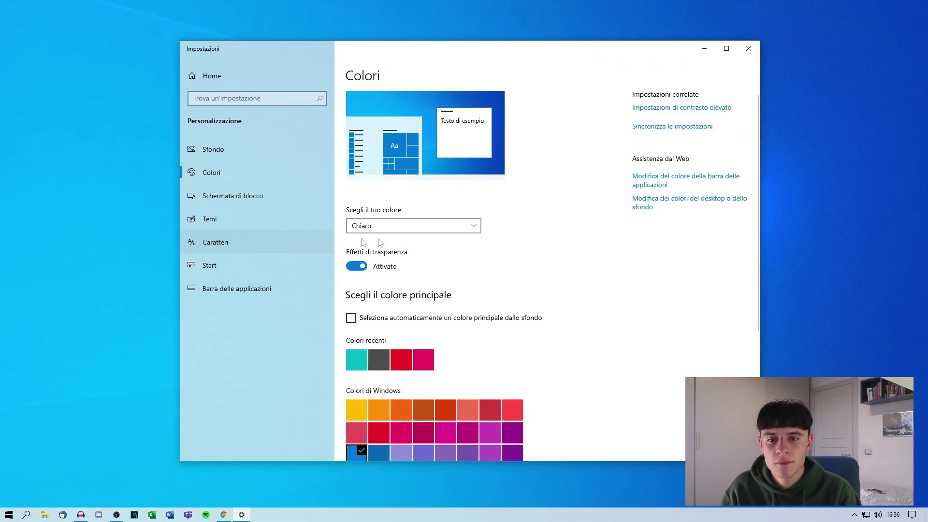
left_click(407, 223)
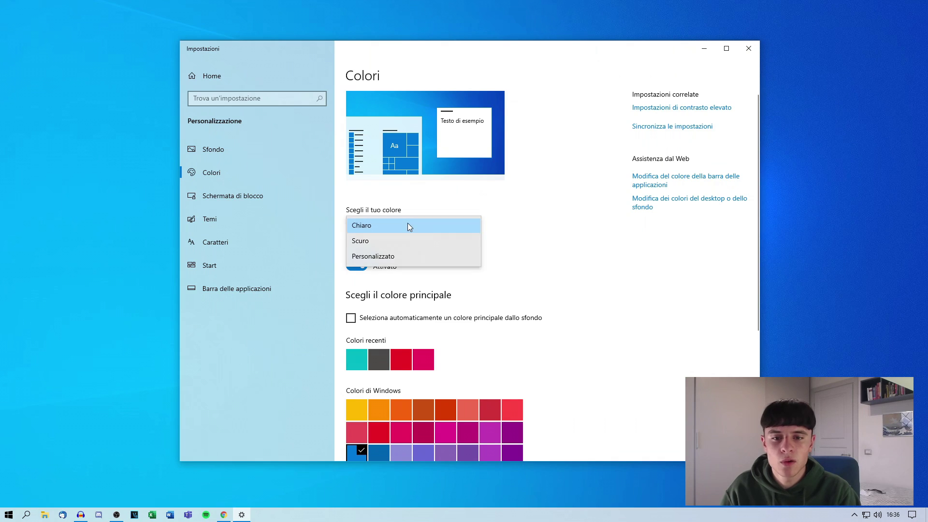
left_click(387, 243)
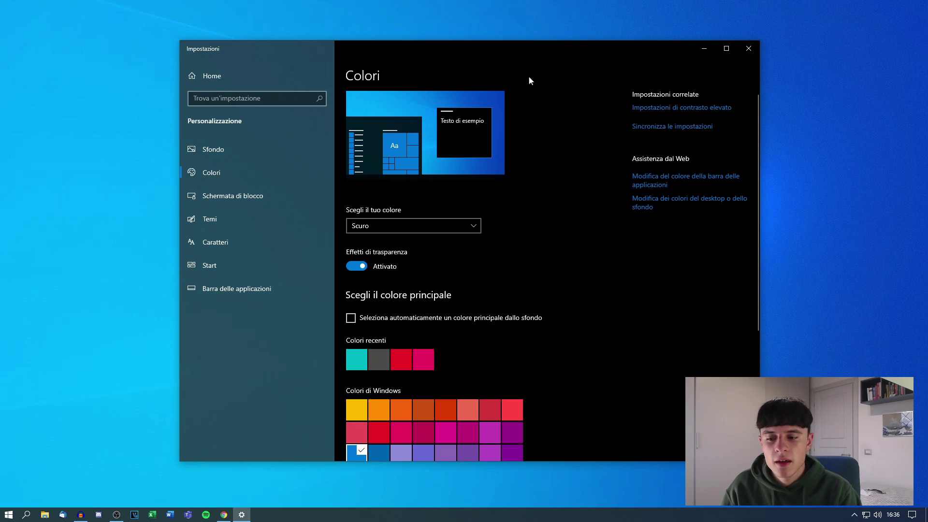
Close the color settings and add the Collegamenti toolbar to the taskbar
left_click(748, 48)
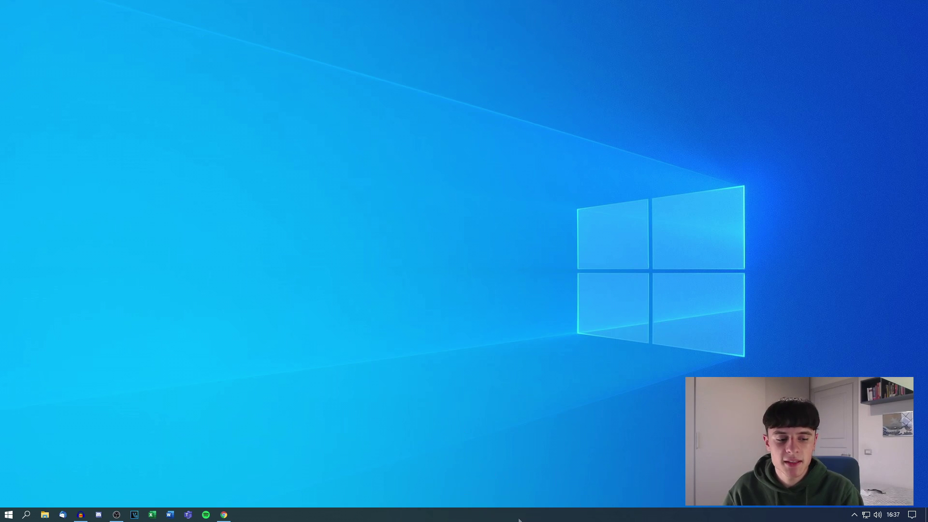
right_click(449, 514)
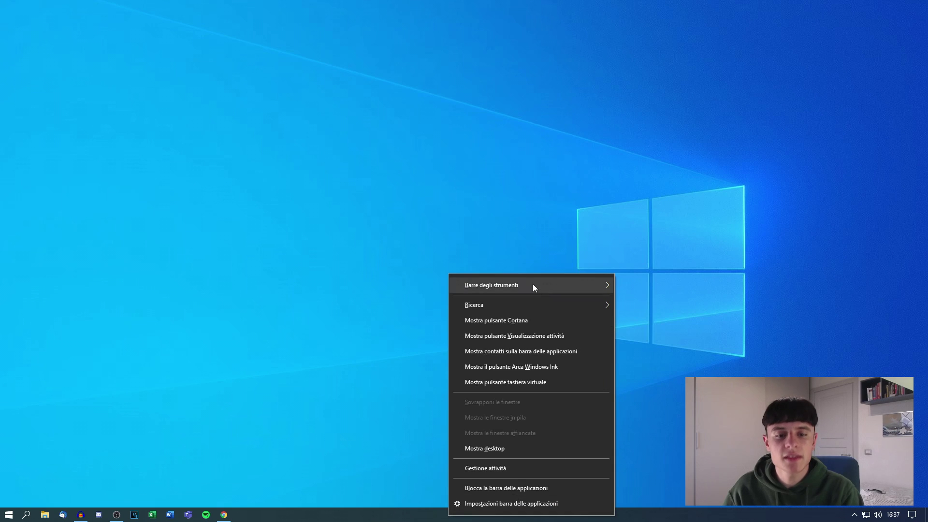
mouse_move(533, 286)
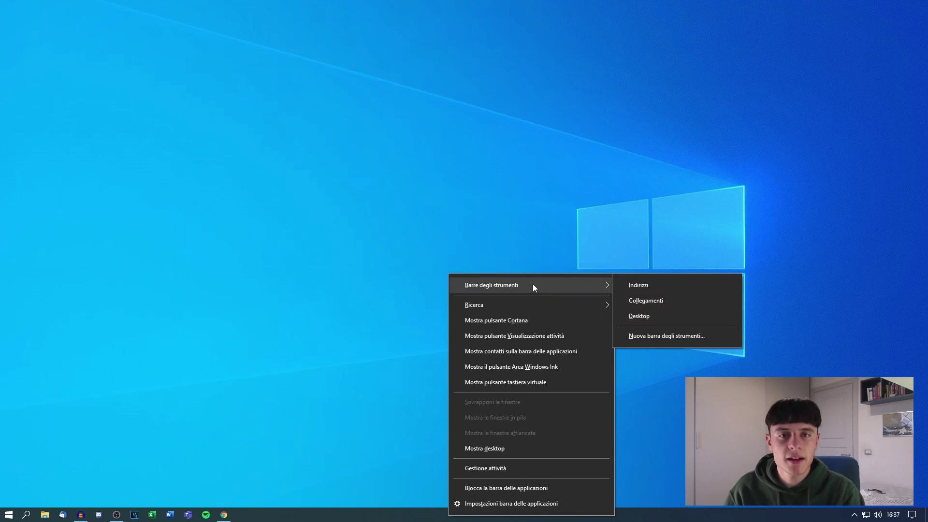
left_click(633, 301)
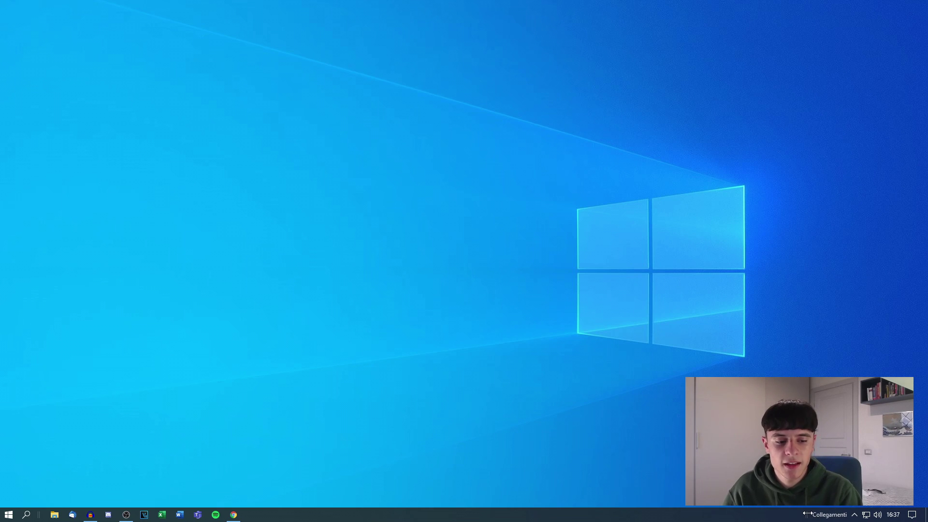
Move the Collegamenti toolbar ahead of the app icons and shift the icons to the middle of the taskbar
left_click_drag(805, 515, 648, 518)
left_click_drag(464, 518, 111, 511)
left_click_drag(44, 515, 46, 517)
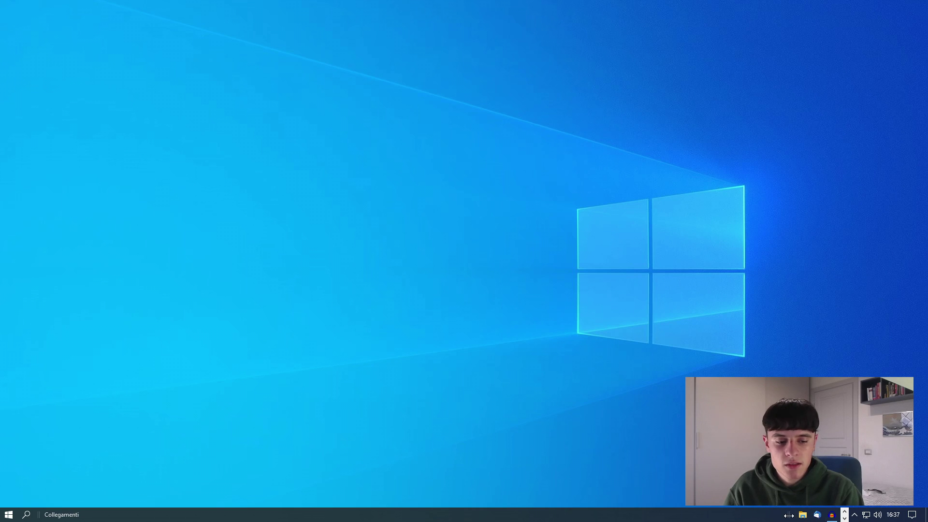
left_click_drag(788, 515, 334, 514)
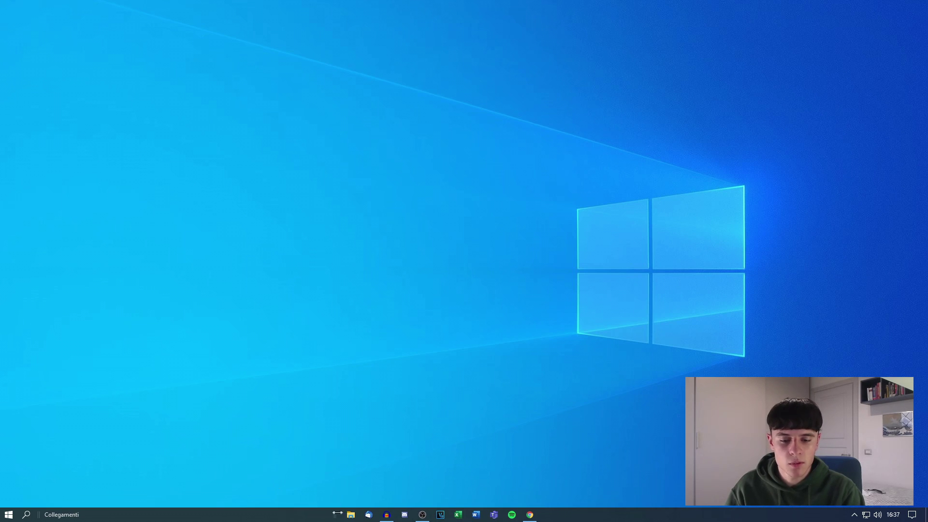
left_click_drag(334, 512, 339, 512)
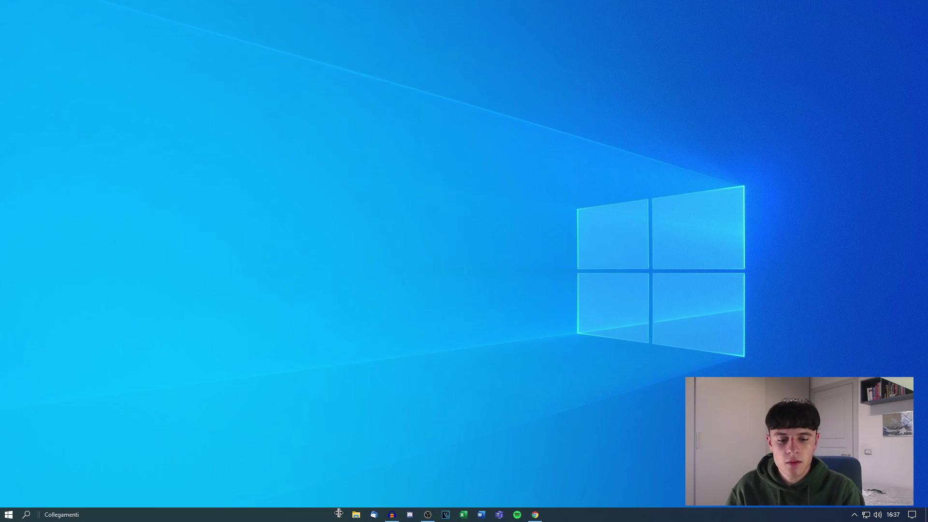
Hide the Collegamenti toolbar's title and lock the taskbar
right_click(225, 514)
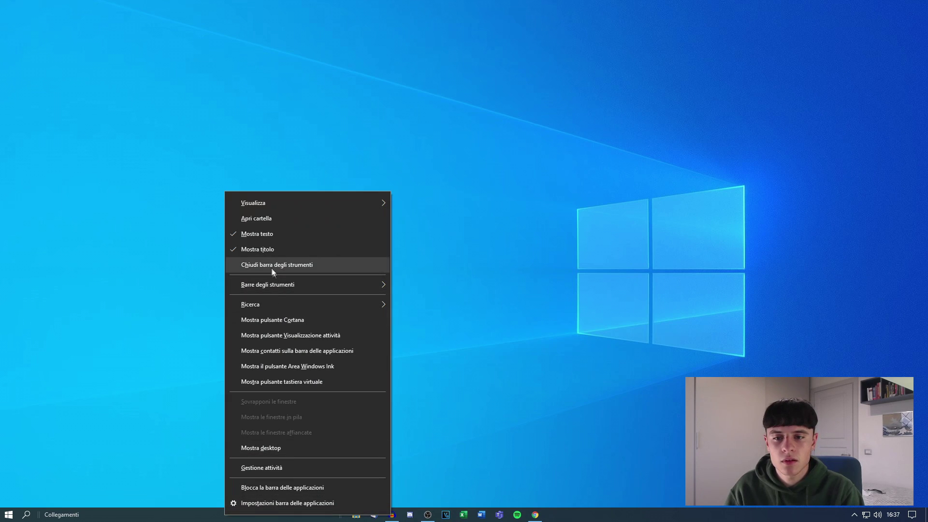
left_click(252, 248)
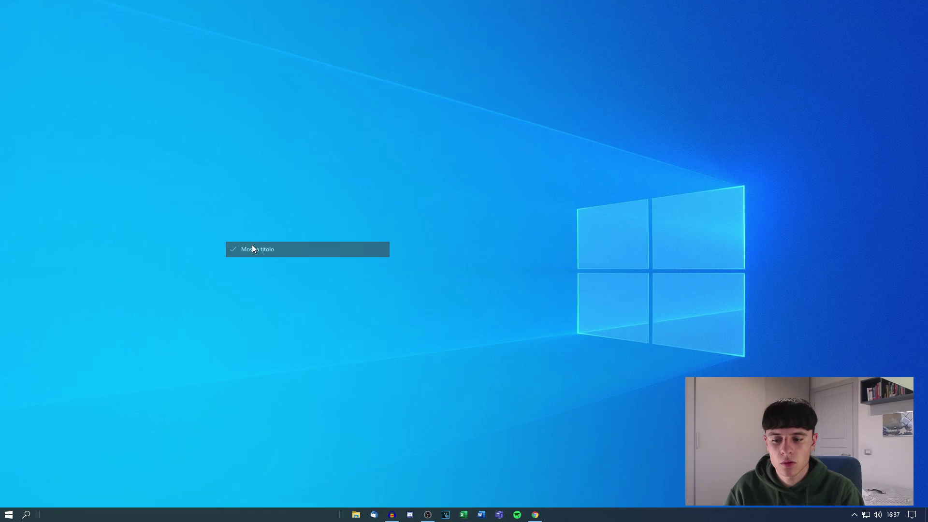
right_click(253, 516)
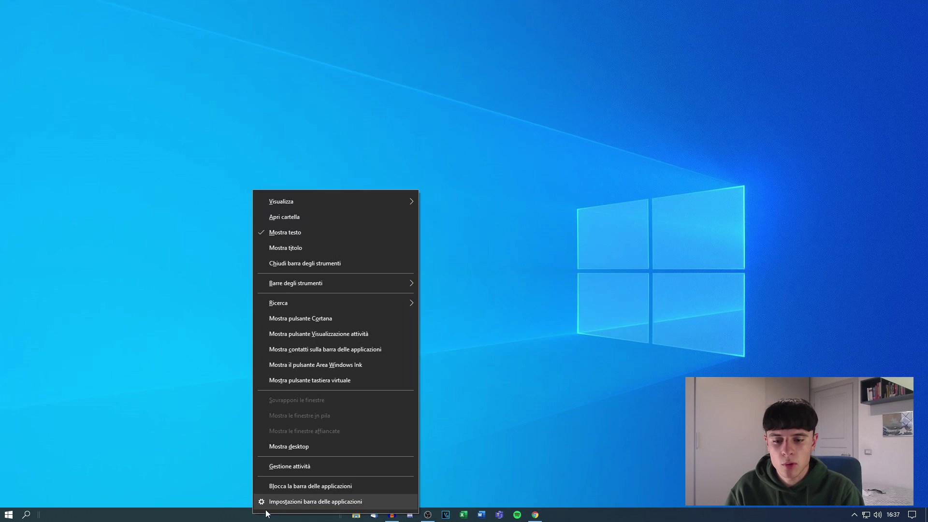
left_click(283, 486)
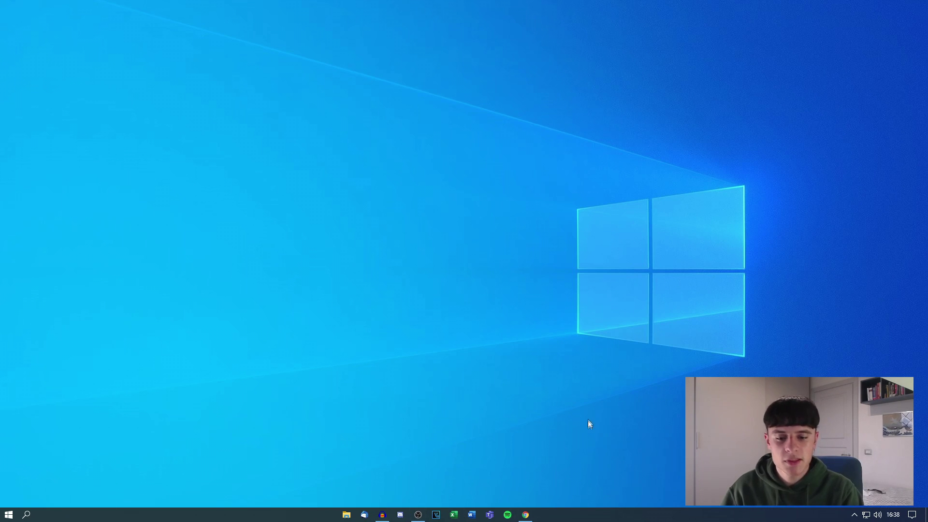
Switch to Chrome and look through the wallpapers on the simpledesktops.com home page
left_click(525, 514)
left_click(525, 514)
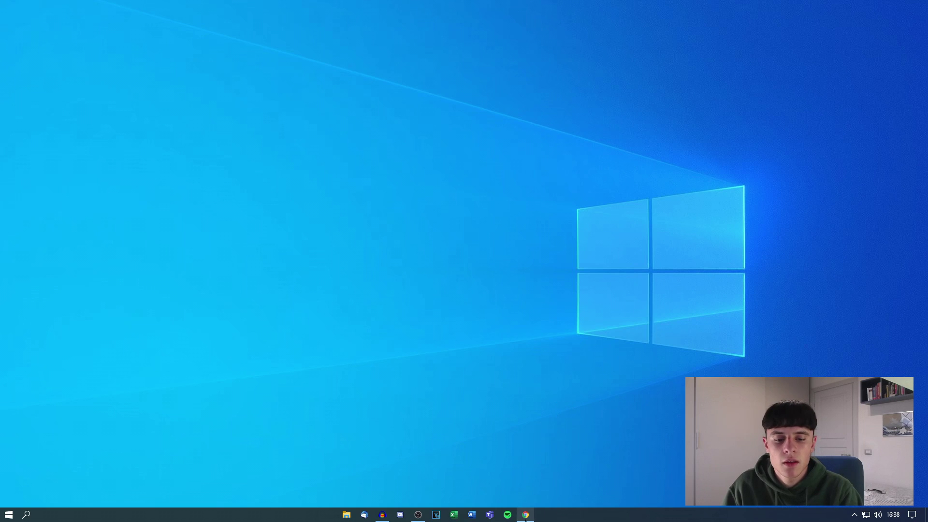
left_click(525, 514)
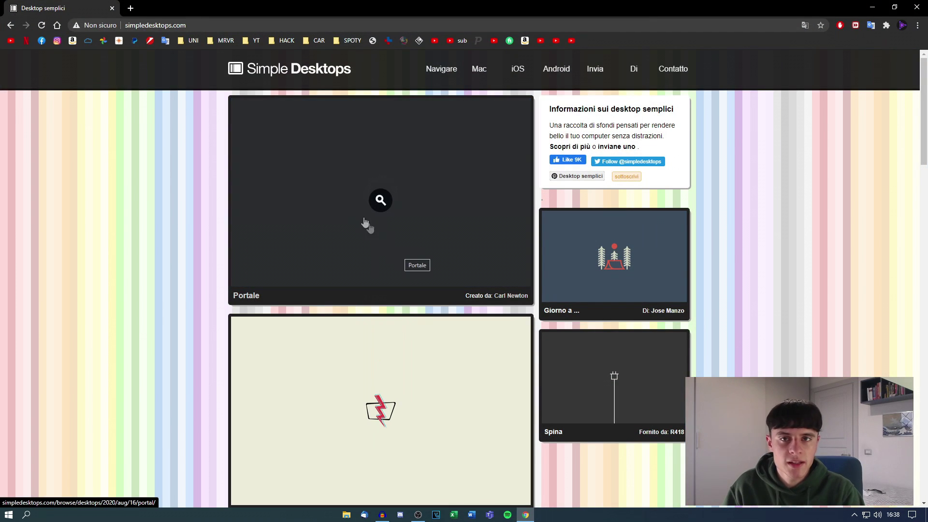
scroll(158, 265, "down", 3)
scroll(546, 307, "up", 3)
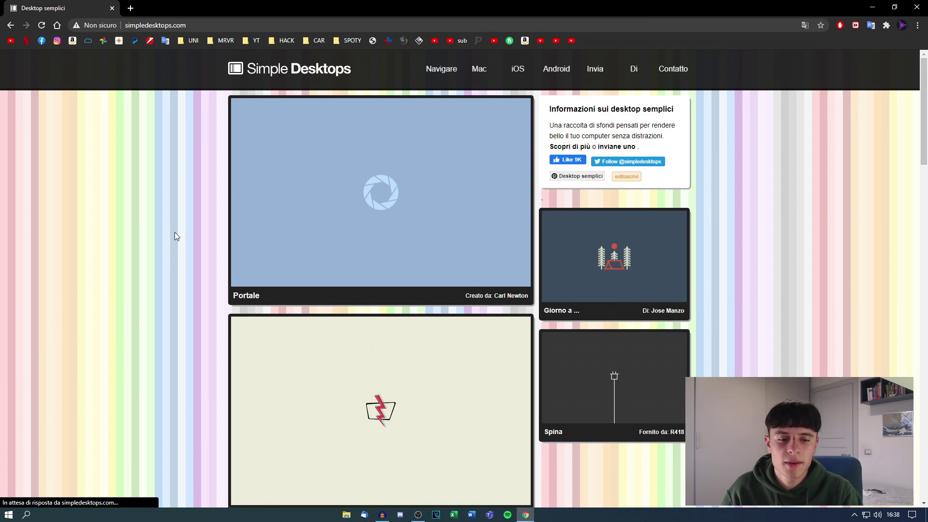
scroll(101, 216, "down", 6)
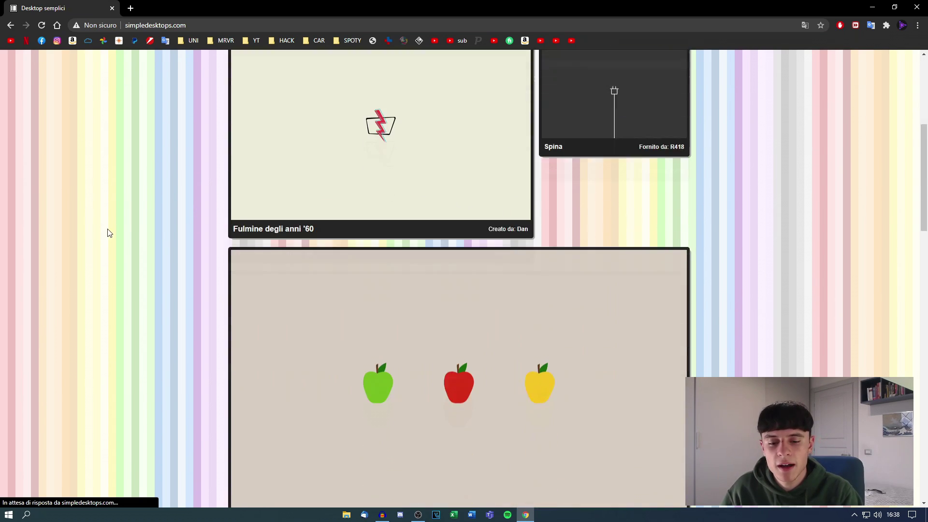
scroll(107, 233, "down", 9)
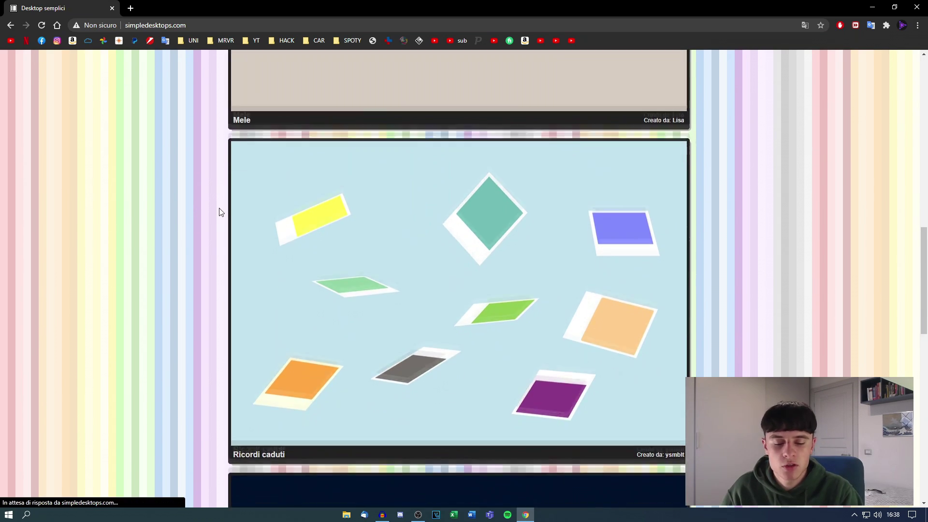
scroll(220, 212, "down", 7)
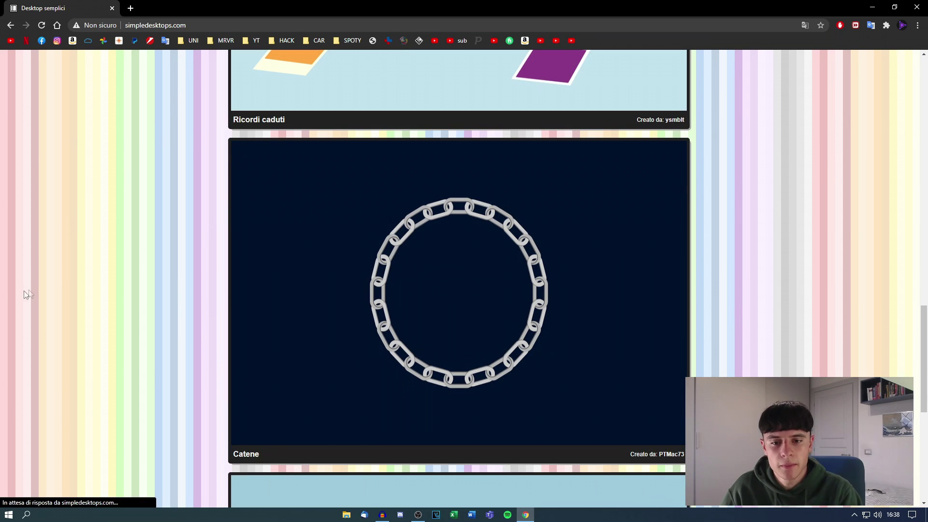
scroll(80, 269, "down", 7)
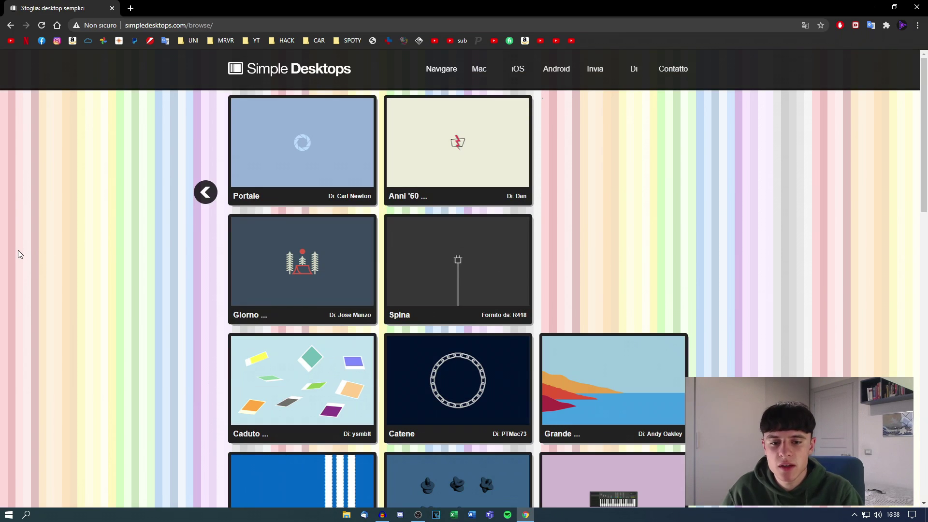
Look through the wallpapers on the first three browse pages of Simple Desktops
scroll(54, 258, "down", 4)
scroll(99, 294, "down", 6)
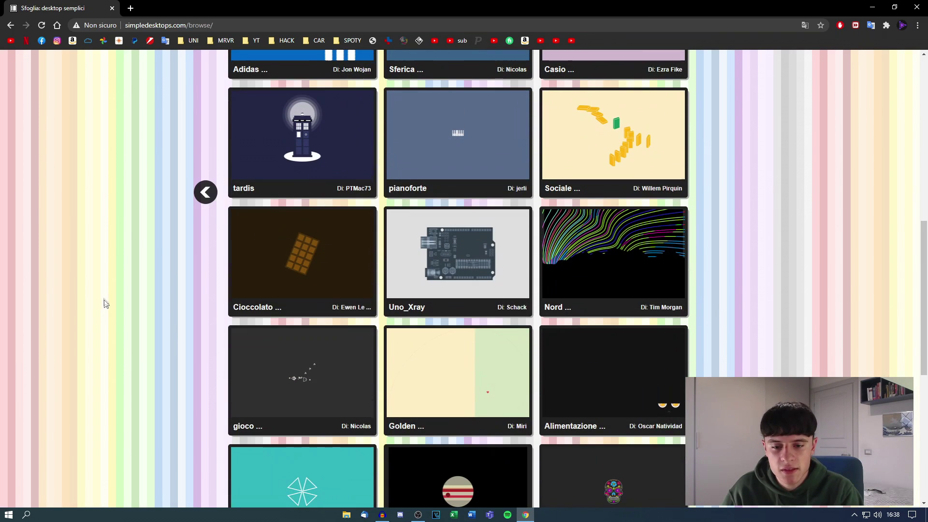
scroll(248, 278, "down", 8)
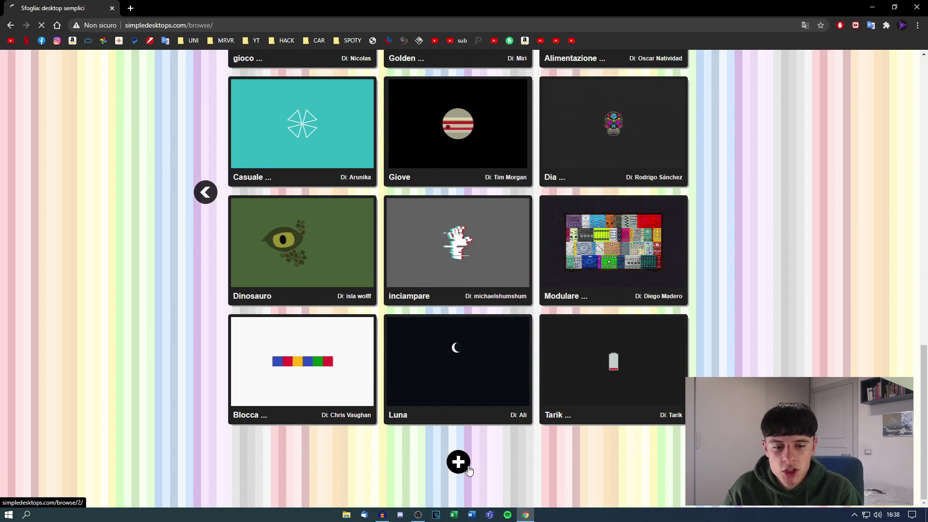
scroll(213, 246, "down", 3)
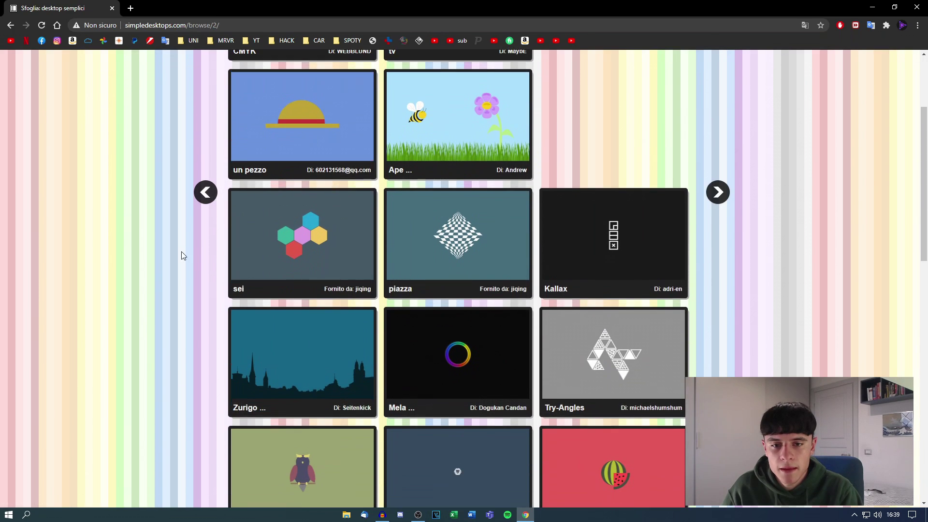
scroll(198, 258, "down", 5)
scroll(196, 216, "up", 2)
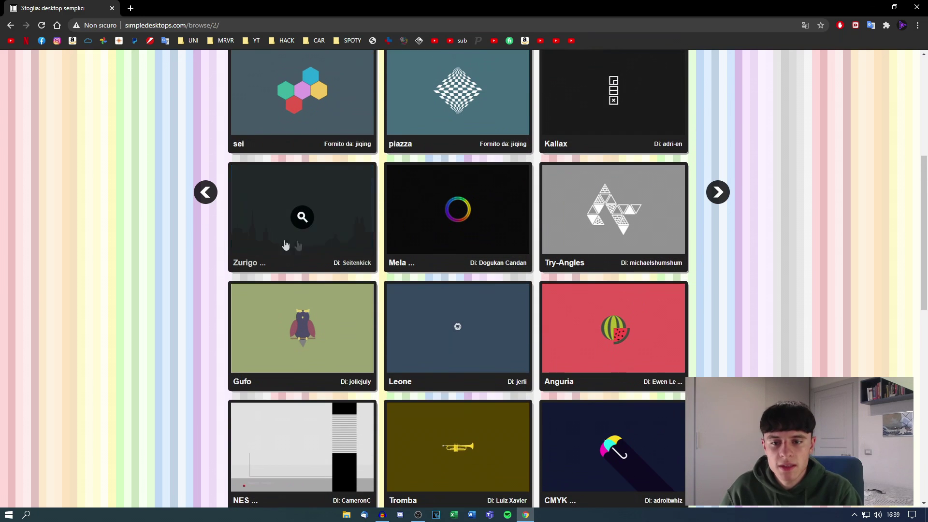
scroll(87, 286, "down", 2)
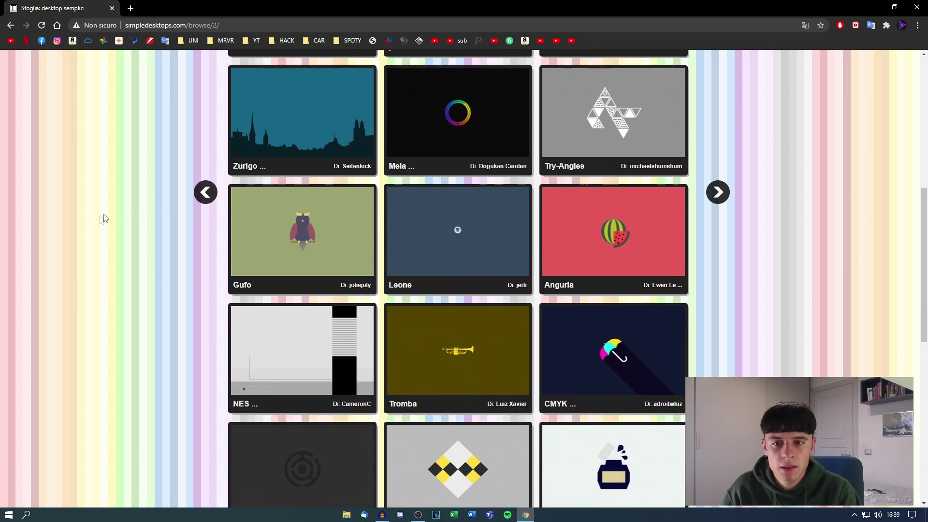
scroll(103, 218, "down", 10)
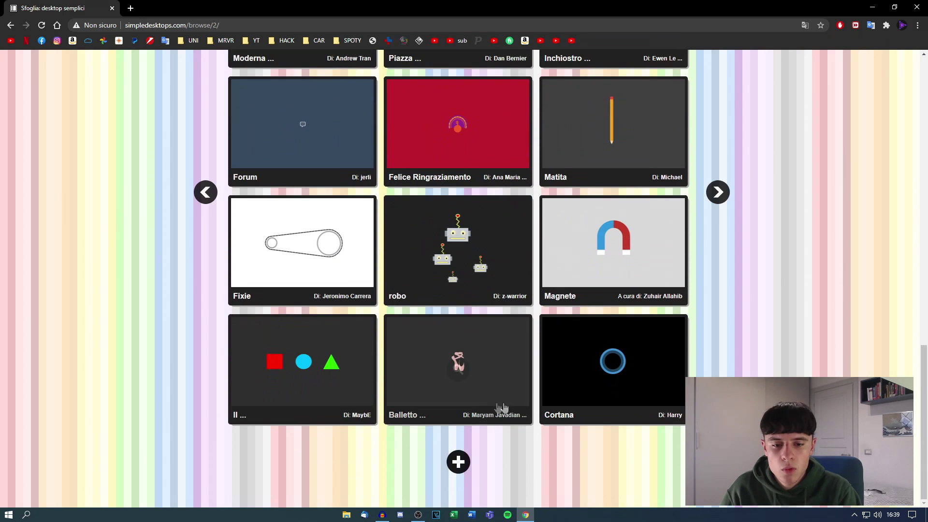
left_click(458, 462)
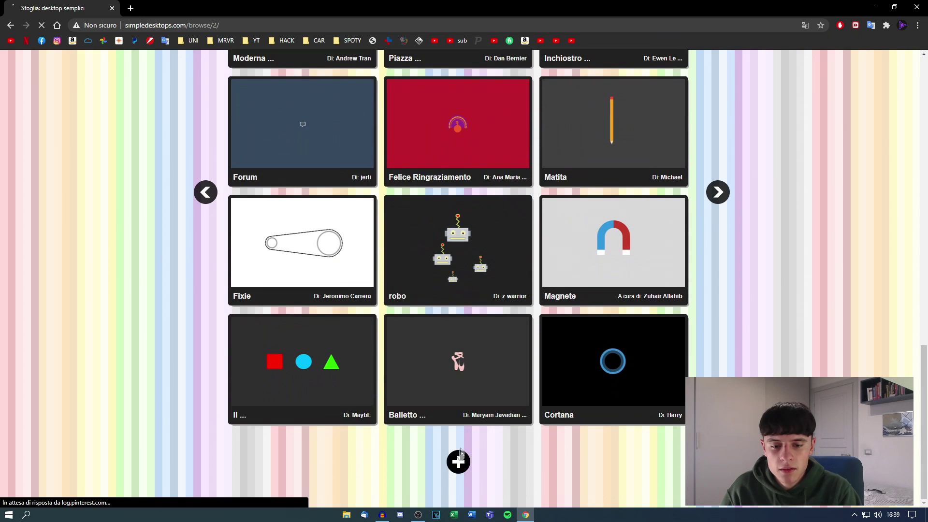
scroll(100, 327, "down", 10)
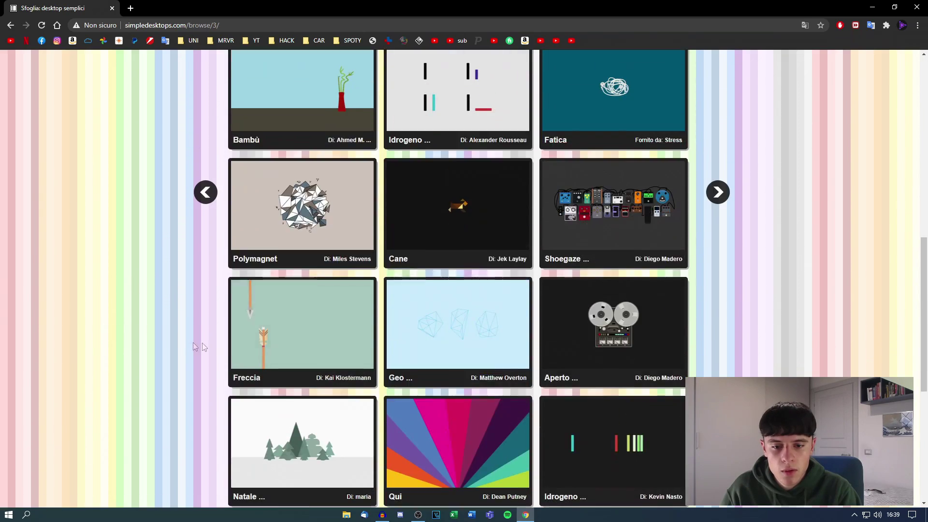
scroll(203, 347, "down", 7)
Open the Siri wallpaper from the fourth browse page as a full-size image
left_click(457, 460)
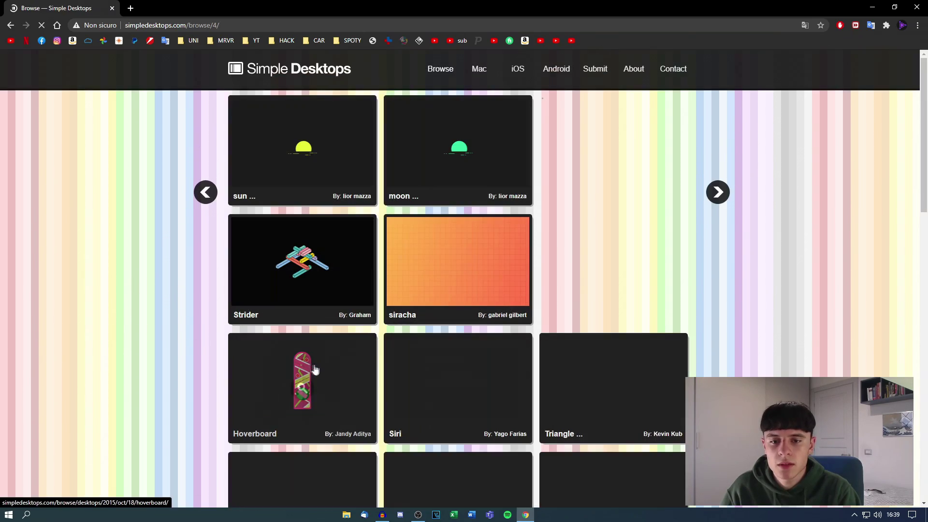
scroll(313, 369, "down", 3)
left_click(480, 234)
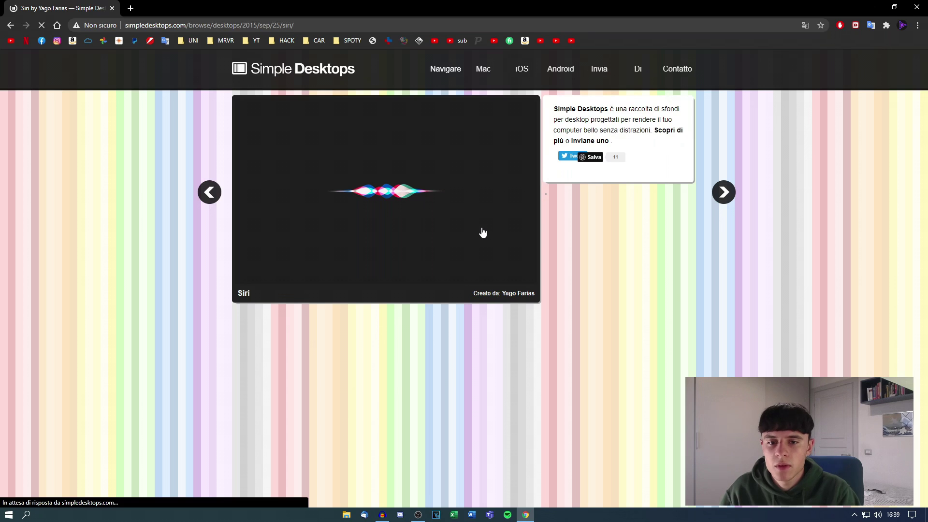
left_click(385, 203)
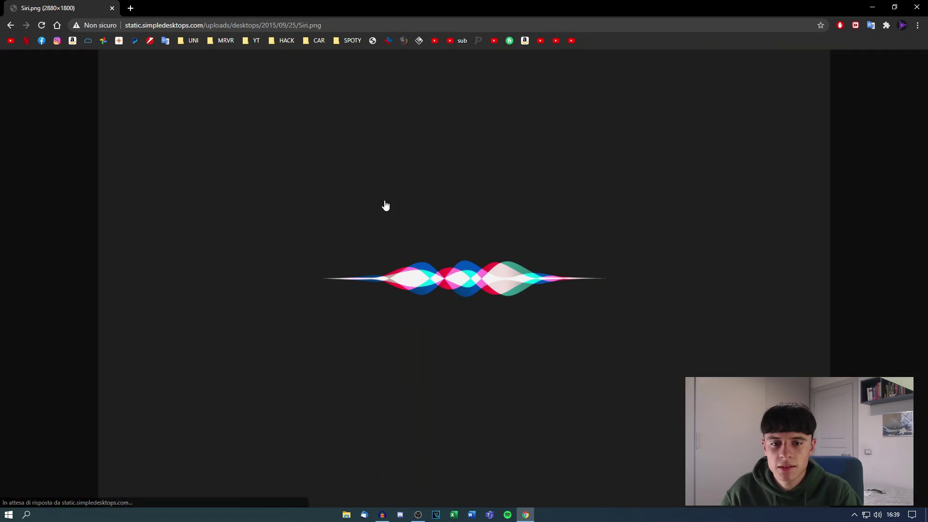
Save the wallpaper image as Siri.png on the desktop and minimize the browser
right_click(435, 248)
left_click(466, 268)
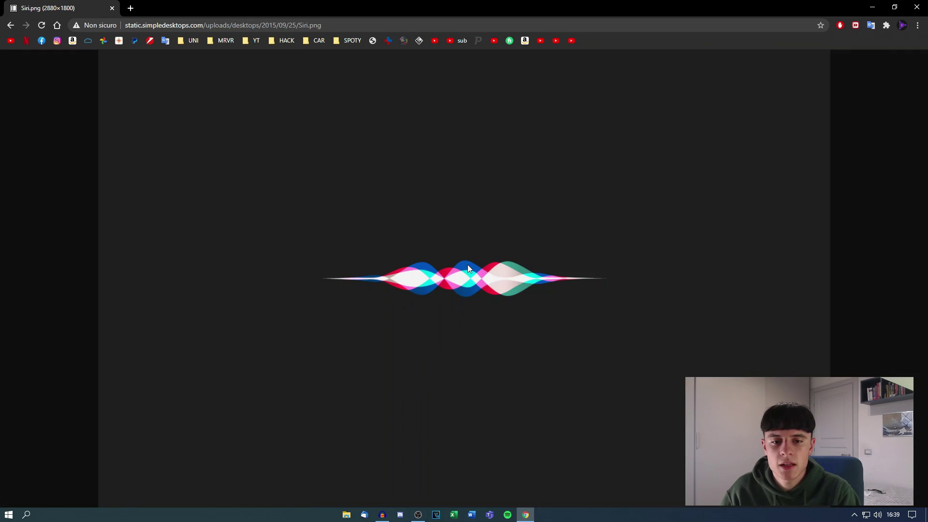
left_click(382, 241)
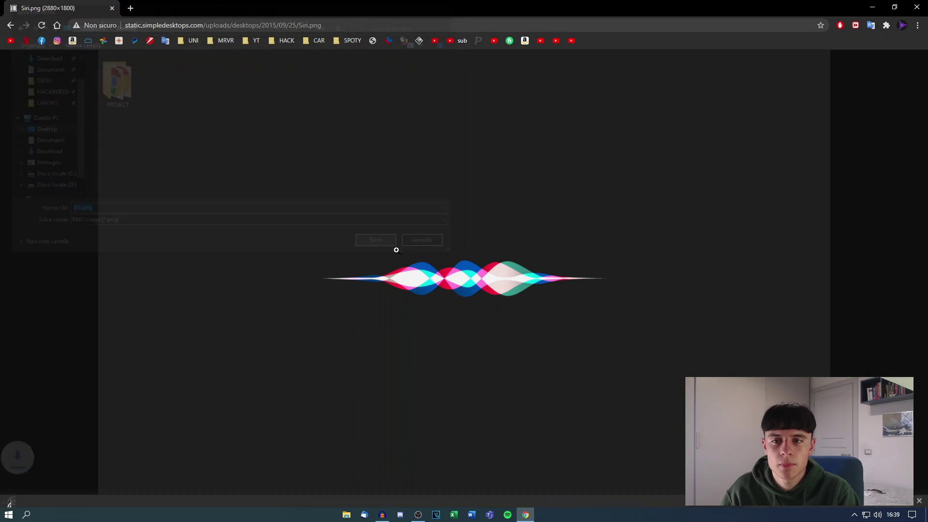
left_click(871, 7)
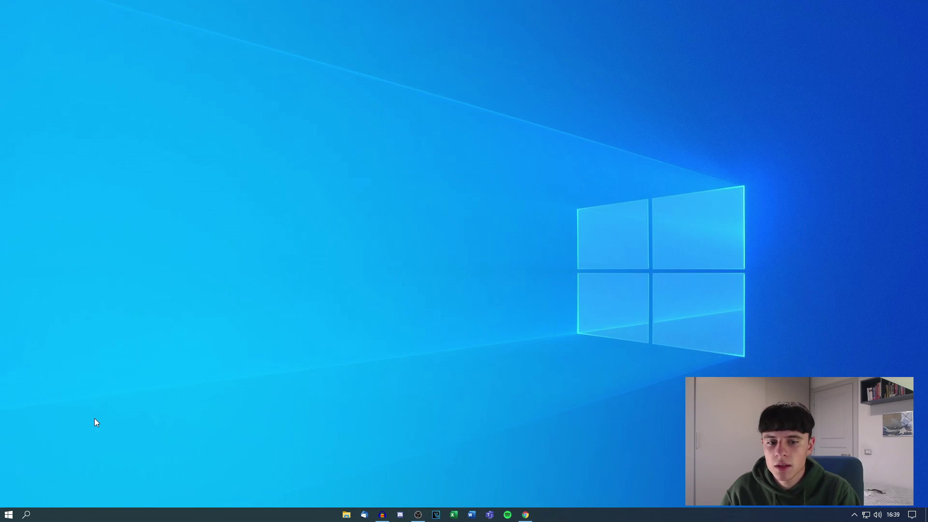
Turn on the display of desktop icons (Mostra icone del desktop)
right_click(332, 183)
mouse_move(375, 191)
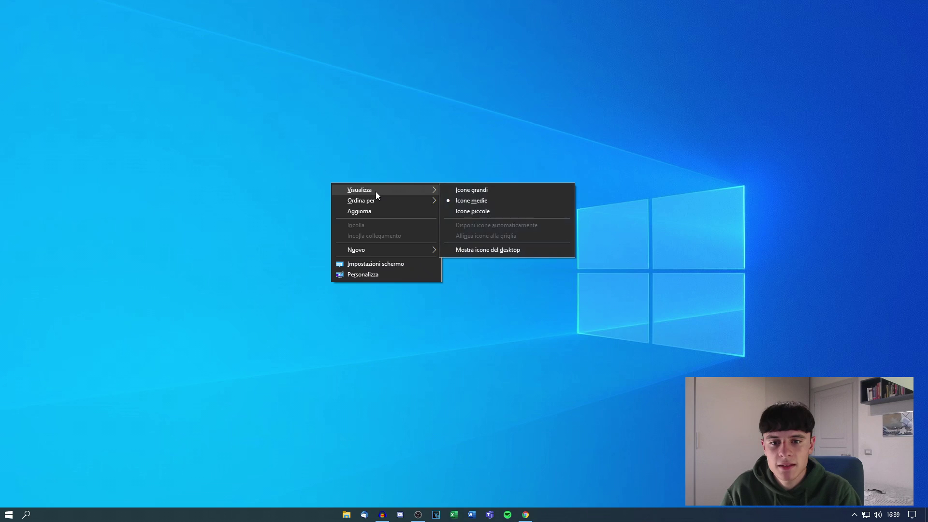
left_click(483, 252)
Set the saved Siri image as the desktop background and move its file to the Cestino
right_click(18, 71)
left_click(42, 95)
left_click_drag(14, 70, 18, 18)
Turn off the display of desktop icons (Mostra icone del desktop)
right_click(254, 63)
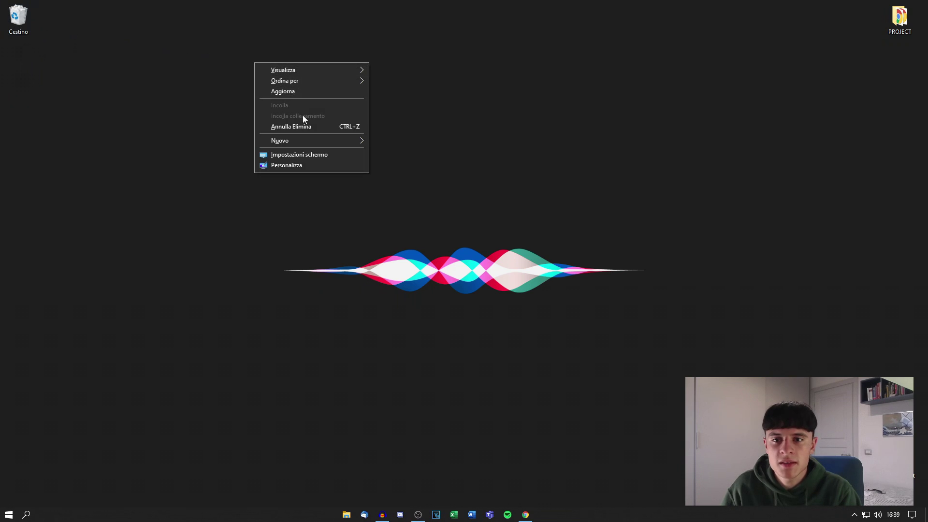
mouse_move(303, 69)
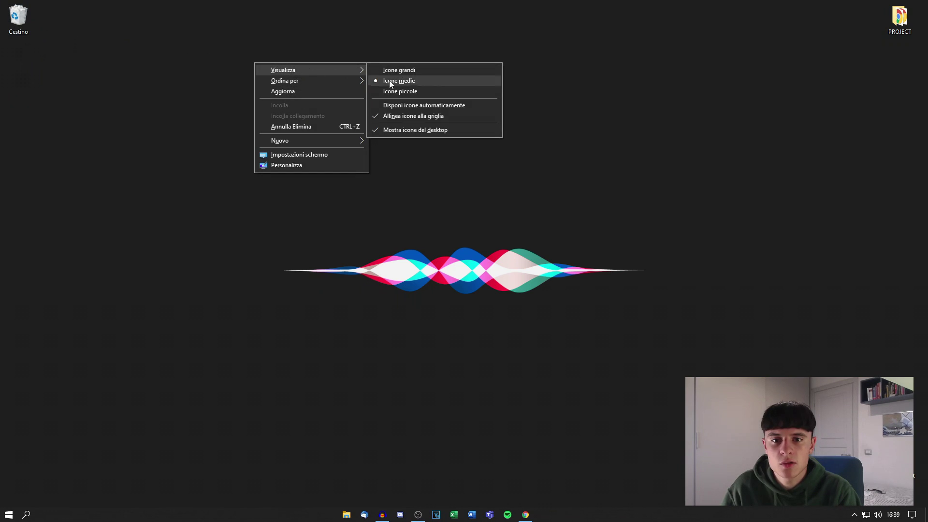
left_click(401, 129)
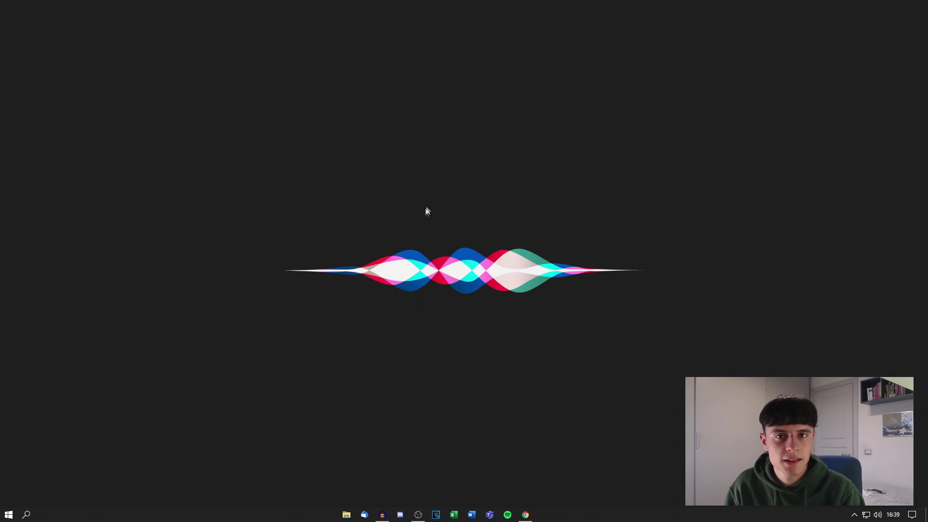
Turn the display of desktop icons (Mostra icone del desktop) back on
right_click(411, 252)
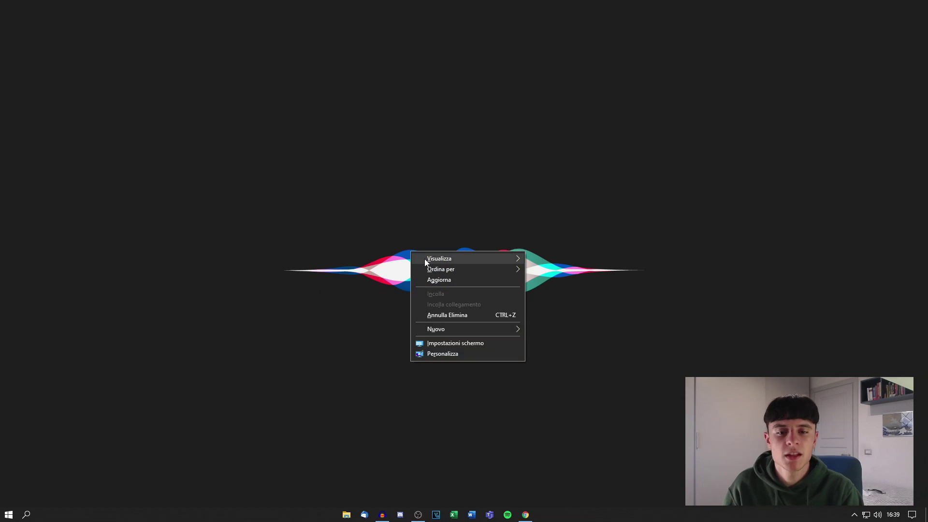
mouse_move(425, 259)
left_click(556, 317)
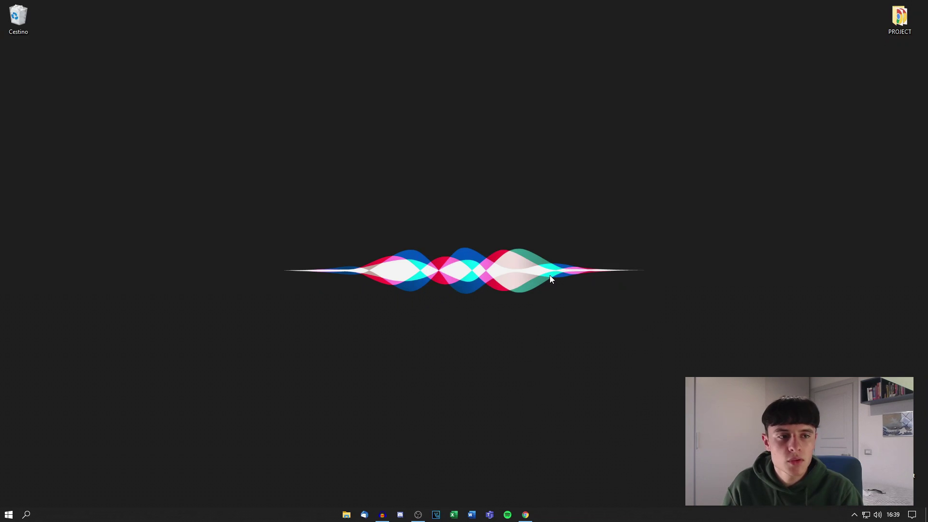
Empty the Cestino with Svuota cestino, confirm the deletion, and deselect its icon on the desktop
right_click(34, 25)
left_click(45, 50)
left_click(508, 285)
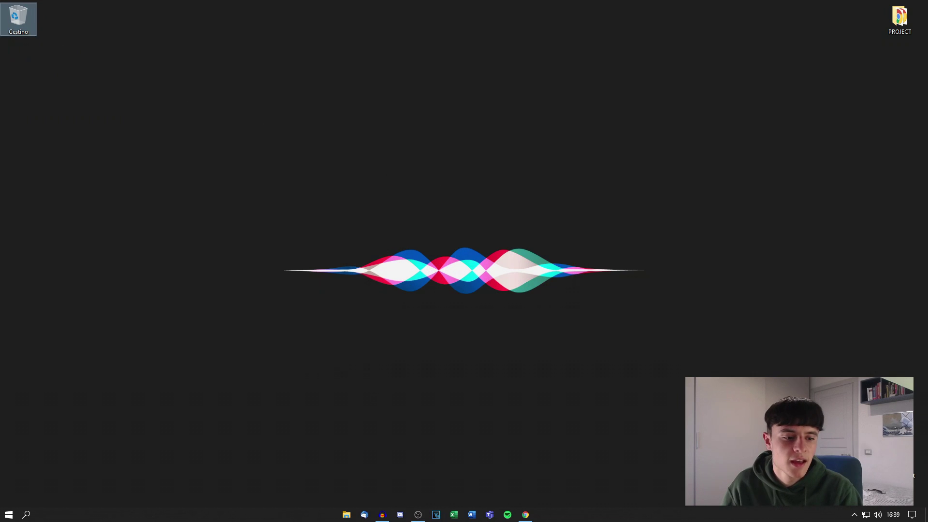
right_click(20, 27)
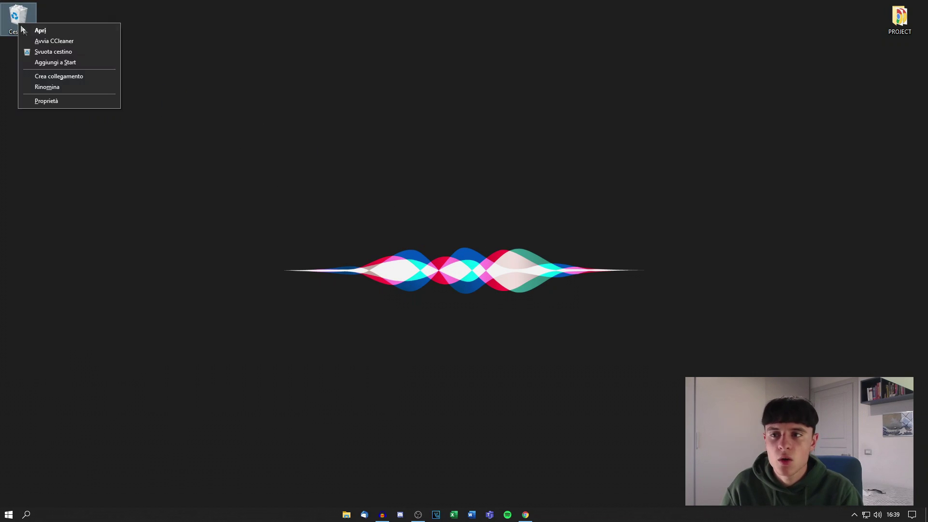
left_click(53, 52)
left_click(497, 265)
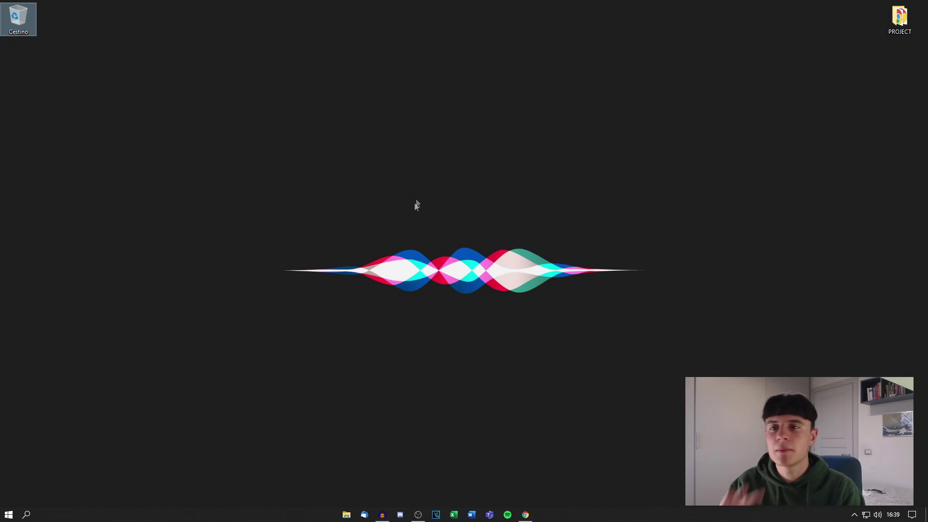
left_click(923, 92)
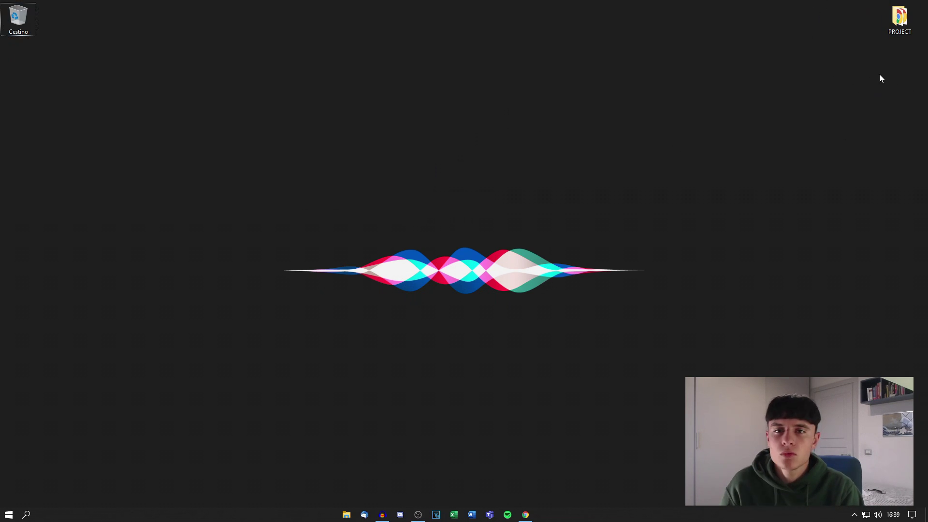